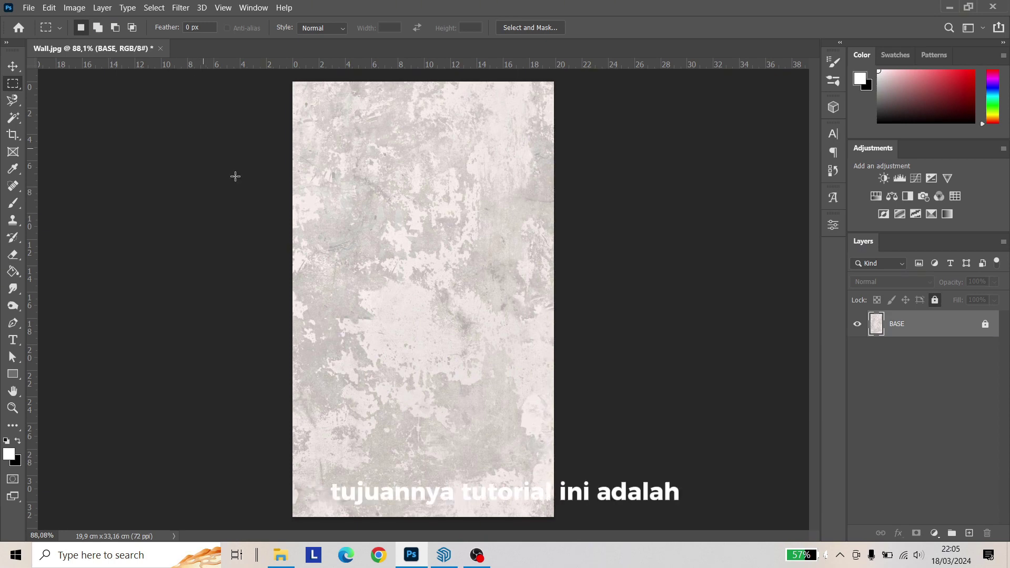
- Switch to SketchUp and examine how the wall texture tiles on the top and front faces of the WALLPAPER cube
click(443, 555)
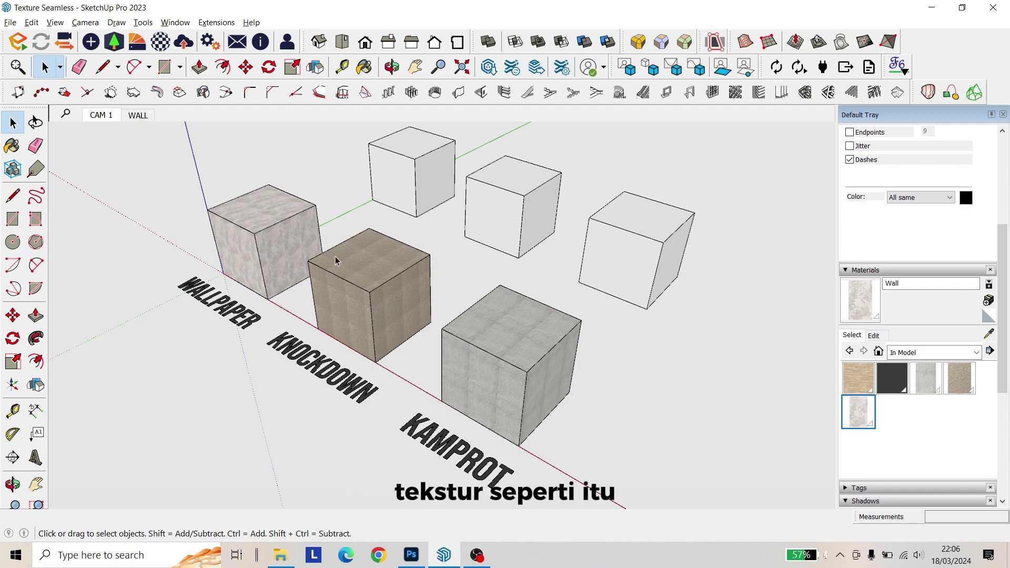
scroll(242, 214, up, 2)
scroll(242, 215, up, 5)
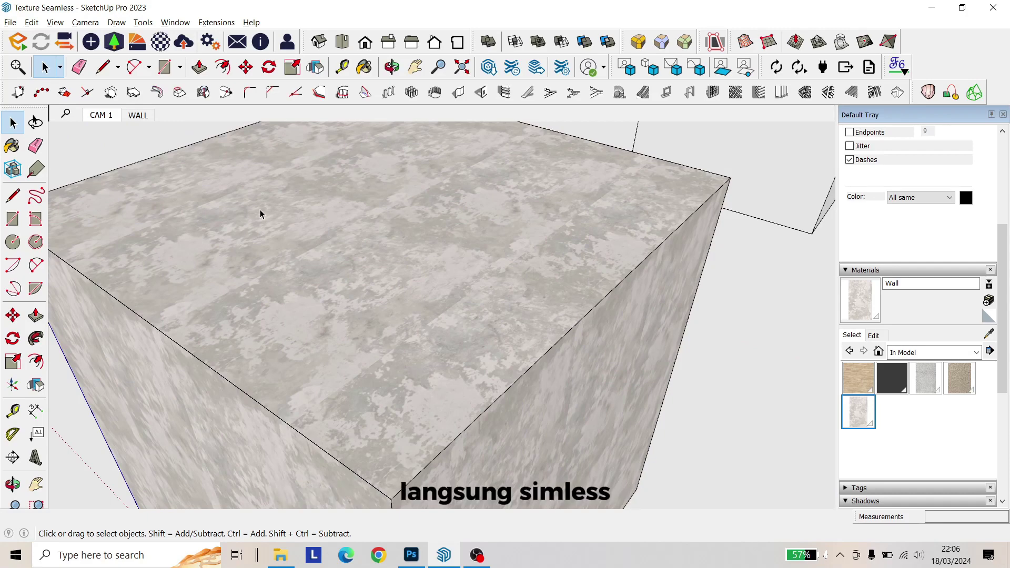
scroll(263, 211, down, 2)
drag(266, 212, 589, 128)
drag(512, 231, 441, 184)
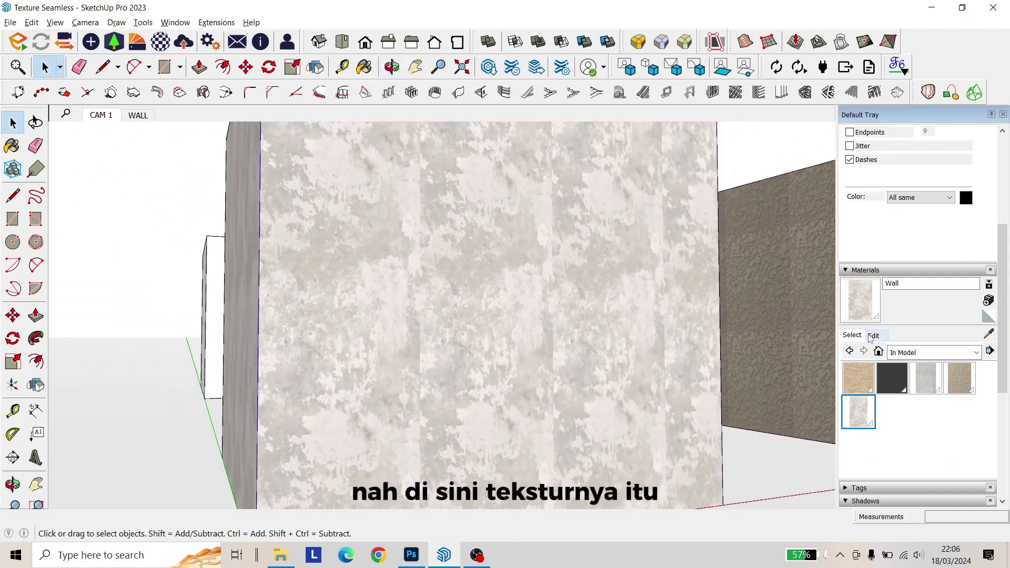
- Set the texture width of the Wall material to 900 mm
click(885, 336)
drag(684, 339, 644, 328)
click(867, 481)
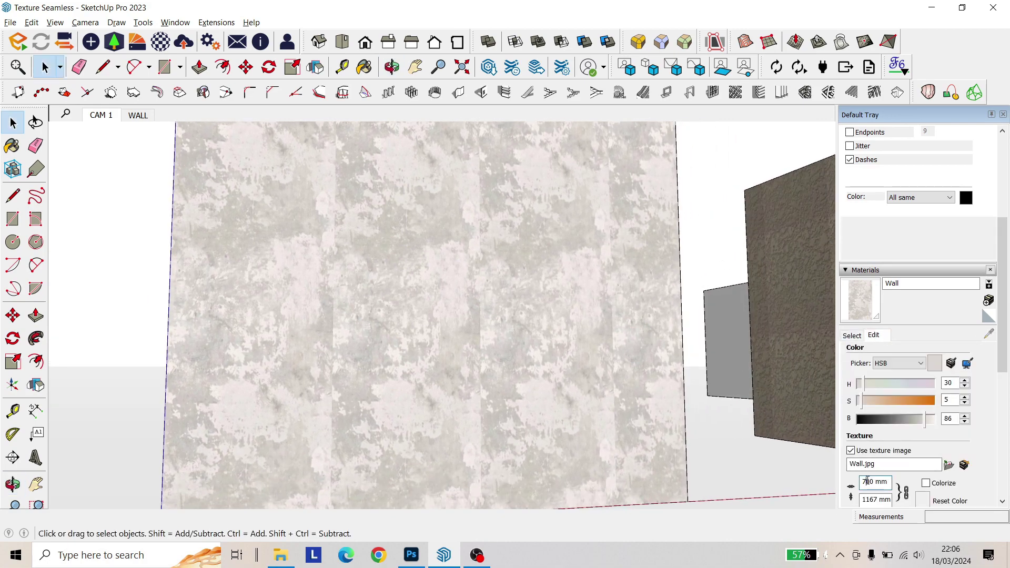
text(9)
key(Return)
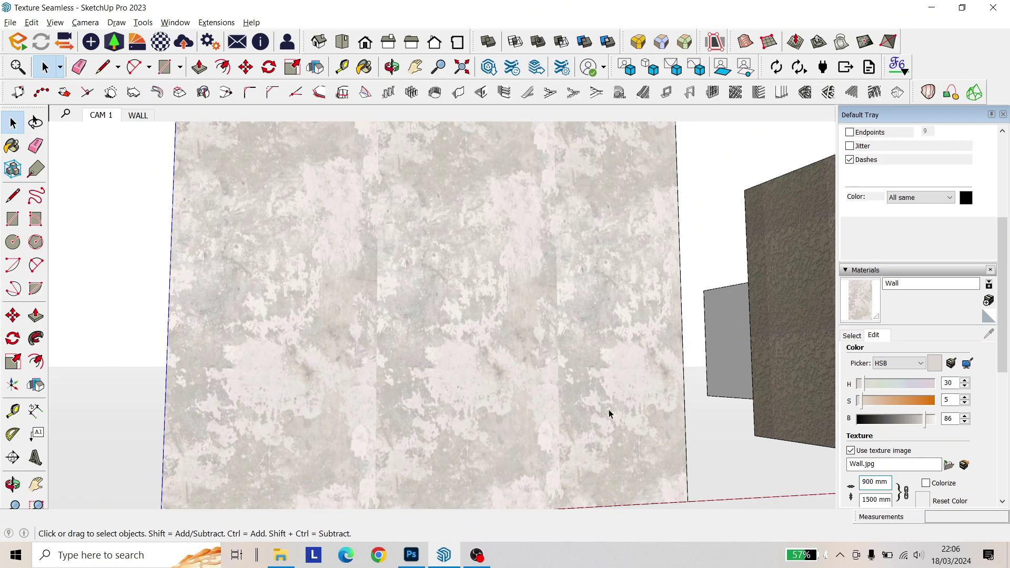
- Examine the rescaled wall texture on the WALLPAPER cube's front and top faces for visible tile borders
drag(609, 414, 323, 270)
scroll(370, 311, up, 5)
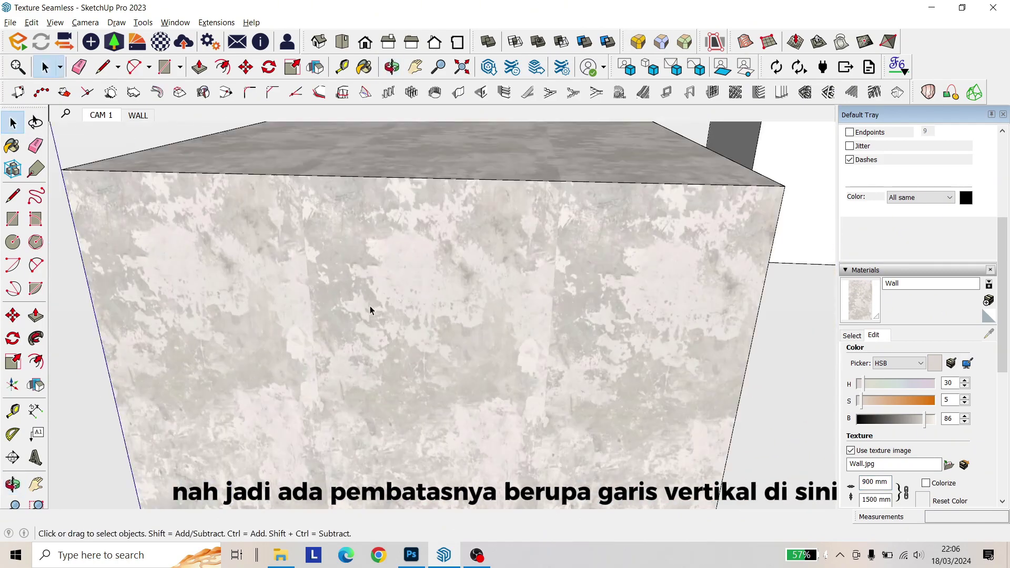
scroll(342, 263, up, 3)
scroll(287, 214, down, 5)
drag(287, 214, 284, 489)
drag(334, 248, 327, 392)
key(space)
scroll(357, 251, down, 6)
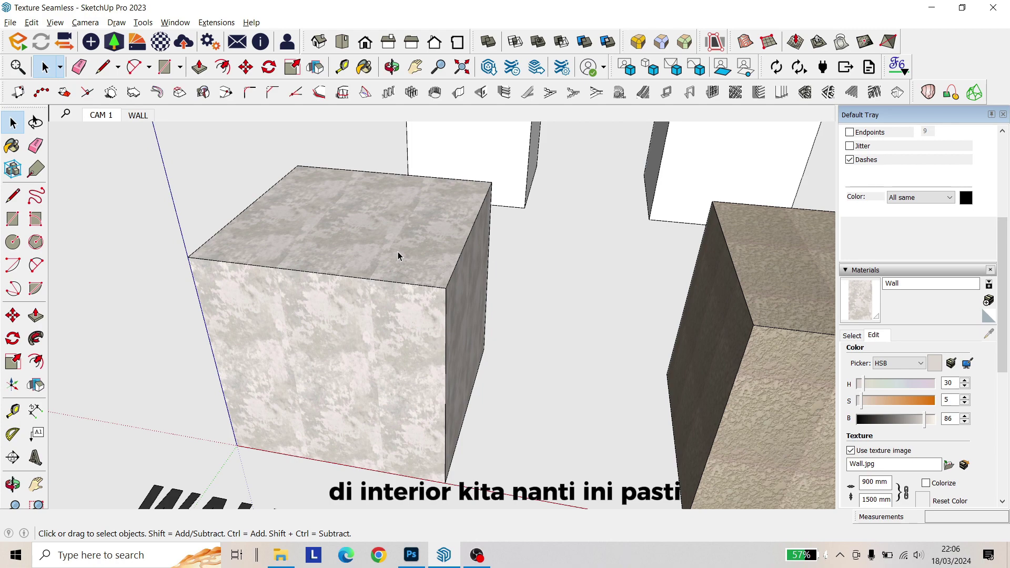
scroll(363, 323, up, 5)
drag(349, 379, 437, 415)
scroll(484, 270, down, 3)
- Pick the Knockdown material and examine how its texture repeats across the KNOCKDOWN cube's faces
drag(438, 268, 368, 257)
mouse_move(518, 293)
mouse_down()
mouse_move(363, 284)
mouse_move(514, 315)
mouse_move(520, 286)
mouse_up()
scroll(505, 318, up, 4)
click(852, 335)
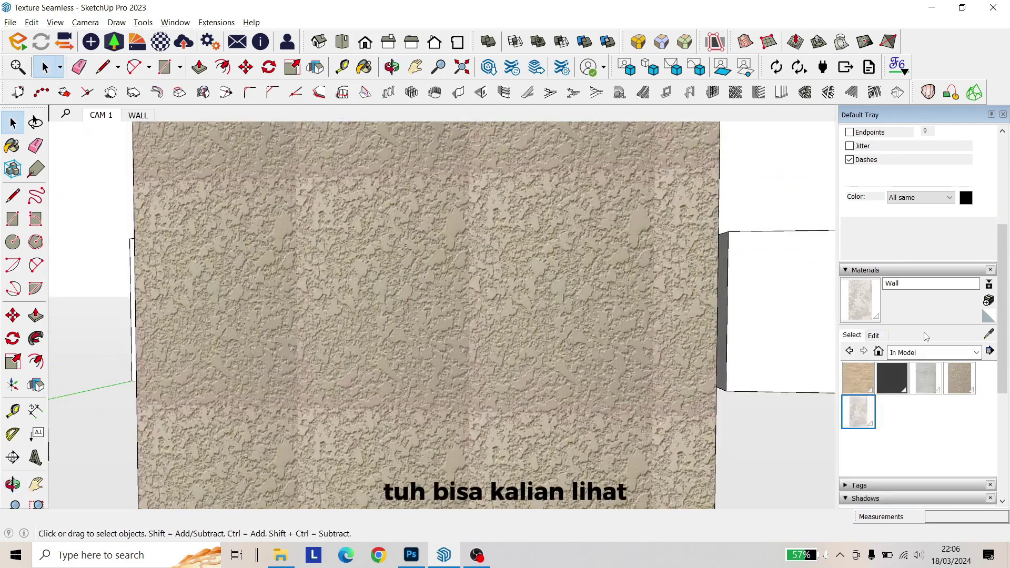
click(959, 378)
mouse_move(638, 271)
mouse_down()
mouse_move(547, 317)
mouse_move(541, 435)
mouse_move(338, 322)
mouse_move(397, 295)
mouse_up()
scroll(417, 233, up, 3)
scroll(417, 233, down, 3)
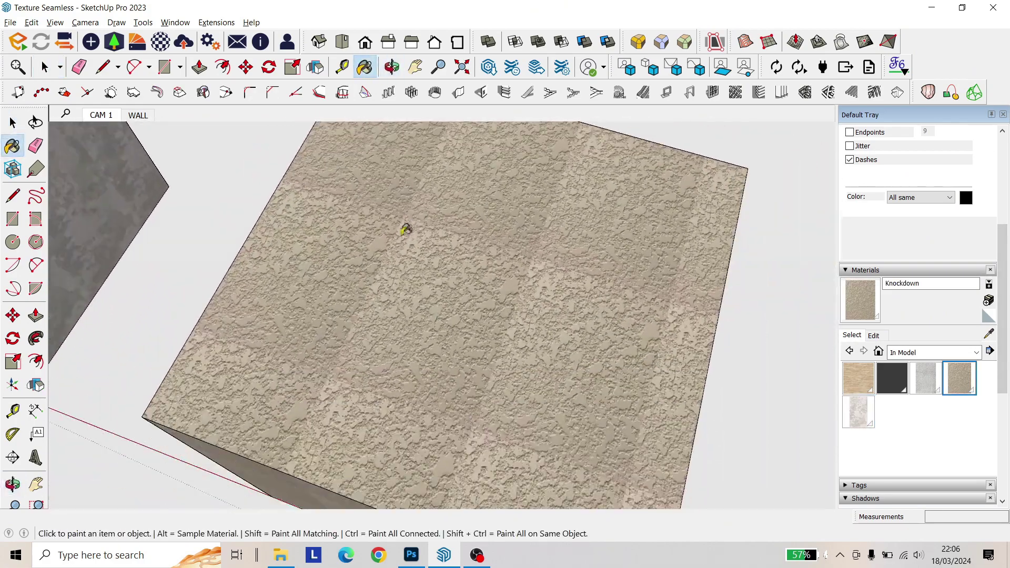
mouse_move(506, 240)
mouse_down()
mouse_move(609, 361)
mouse_move(545, 237)
mouse_move(462, 289)
mouse_move(404, 247)
mouse_move(451, 181)
mouse_move(500, 316)
mouse_move(439, 263)
mouse_up()
scroll(622, 302, up, 3)
scroll(622, 302, down, 5)
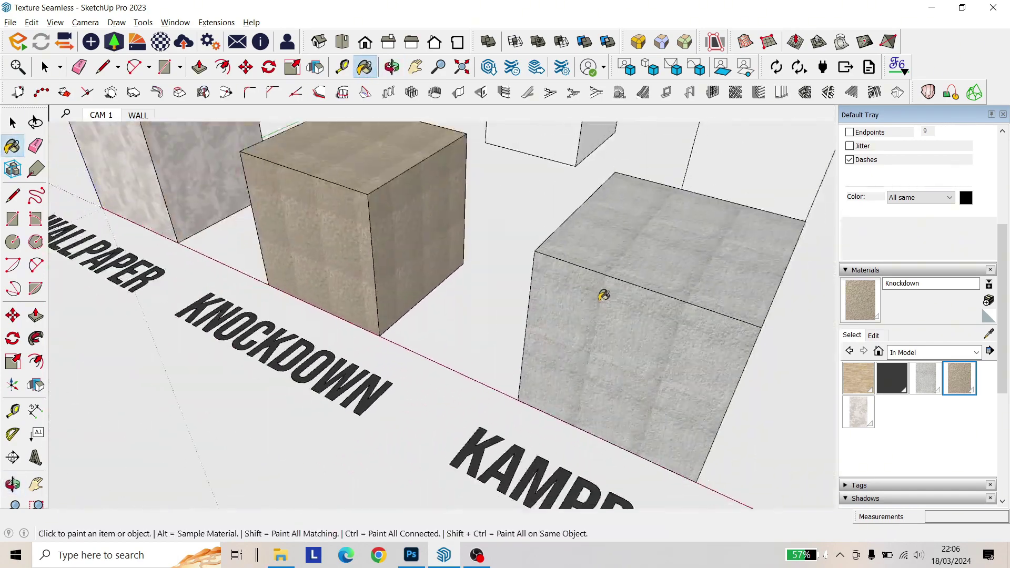
- Restore the CAM 1 view and compare light and dark areas across the tile seams on the KNOCKDOWN cube
click(100, 115)
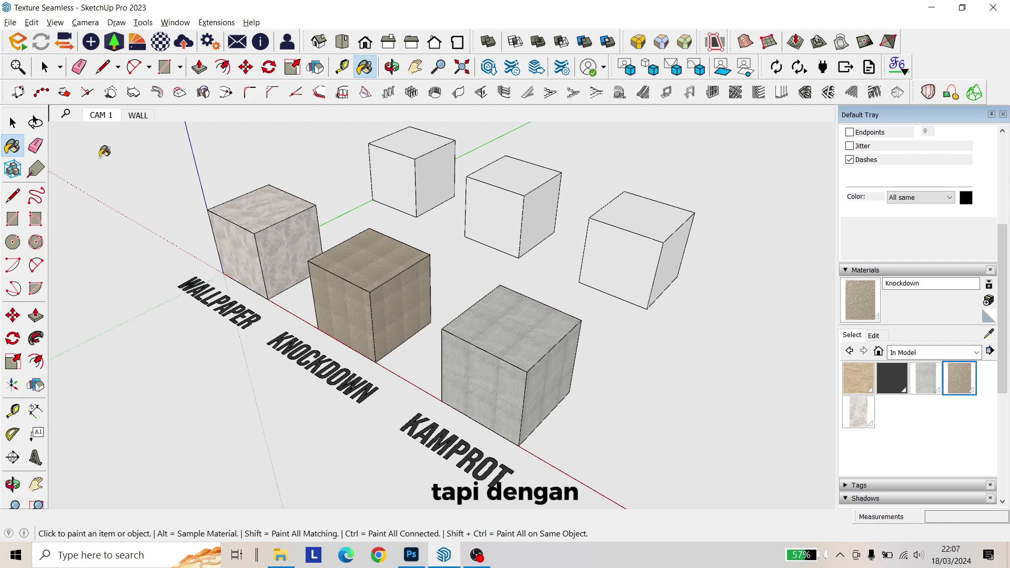
scroll(222, 234, up, 1)
scroll(360, 263, up, 6)
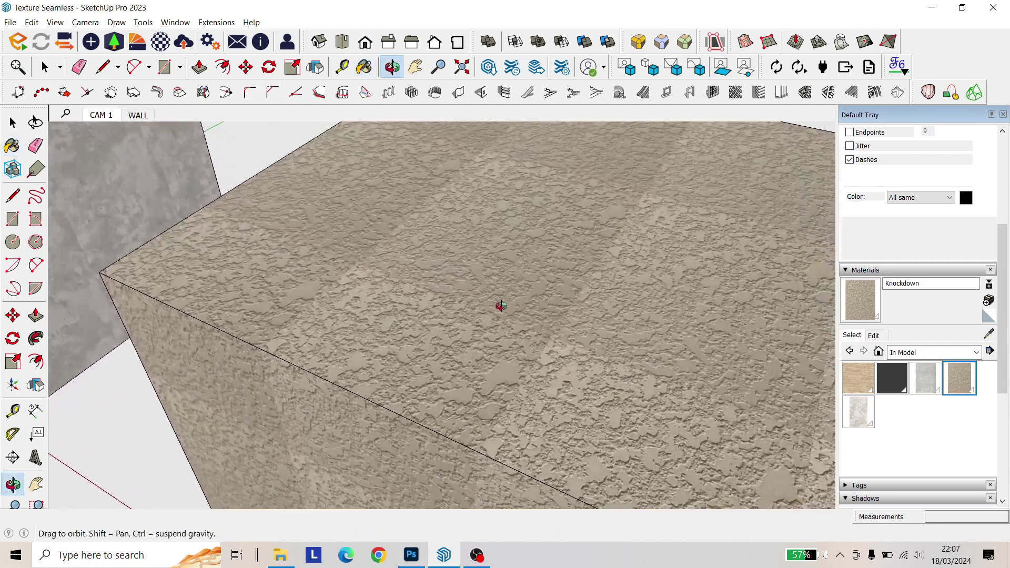
drag(513, 292, 531, 214)
scroll(482, 329, down, 4)
mouse_move(482, 329)
mouse_down()
mouse_move(487, 259)
mouse_move(466, 263)
mouse_up()
scroll(461, 366, up, 1)
drag(460, 367, 496, 171)
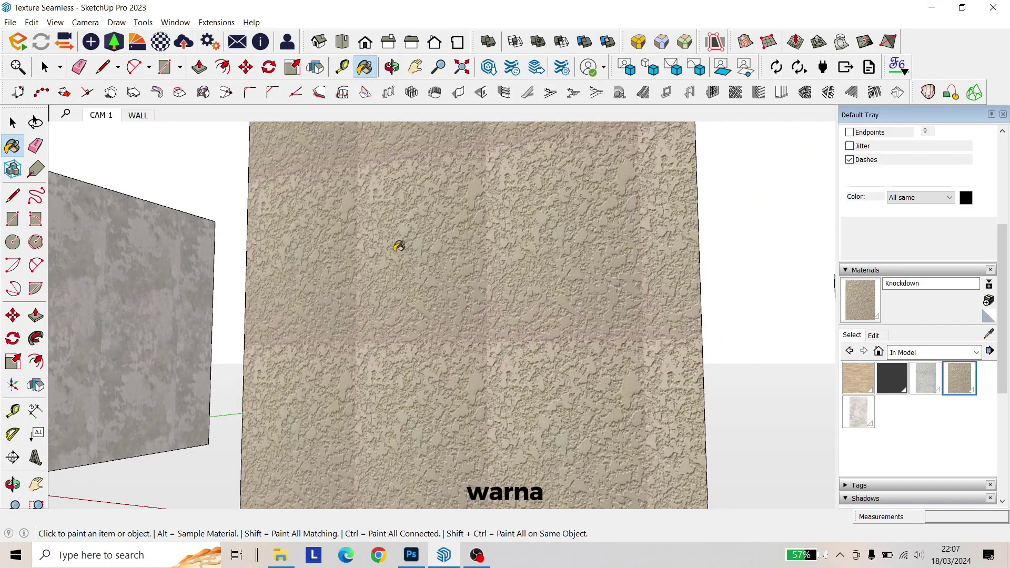
drag(403, 261, 426, 273)
scroll(426, 273, up, 5)
key(space)
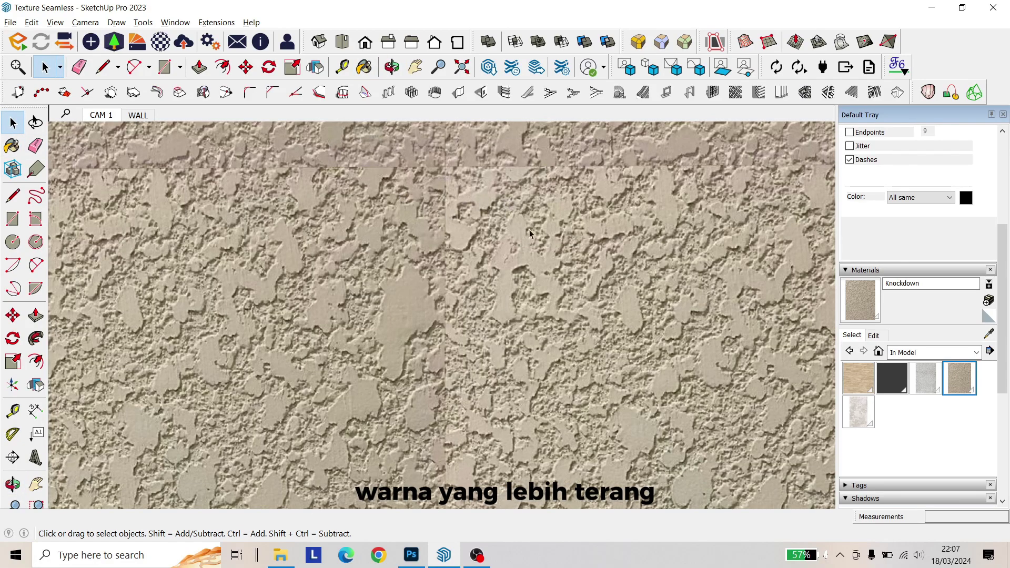
scroll(273, 194, down, 5)
scroll(530, 351, up, 6)
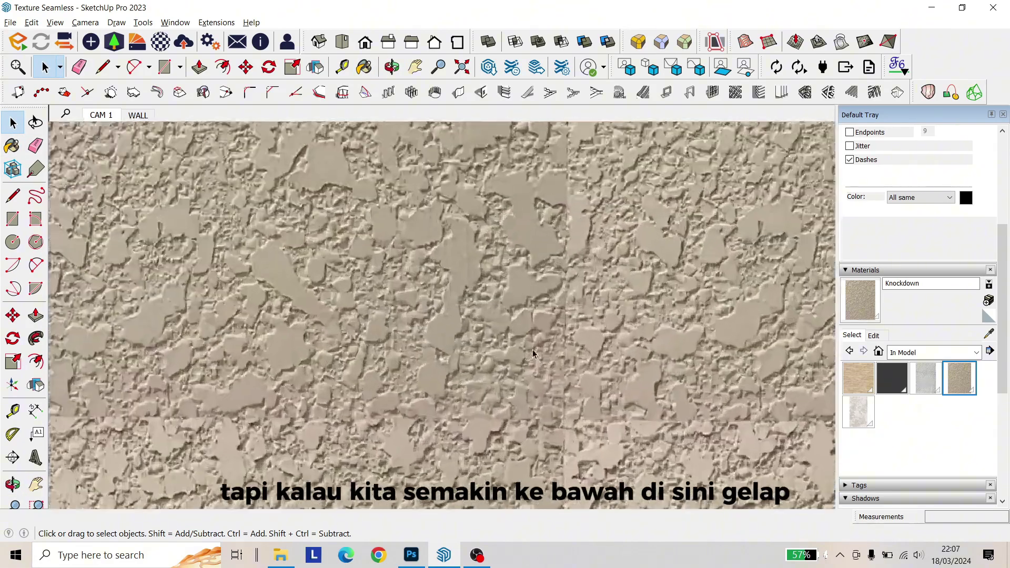
scroll(533, 354, down, 6)
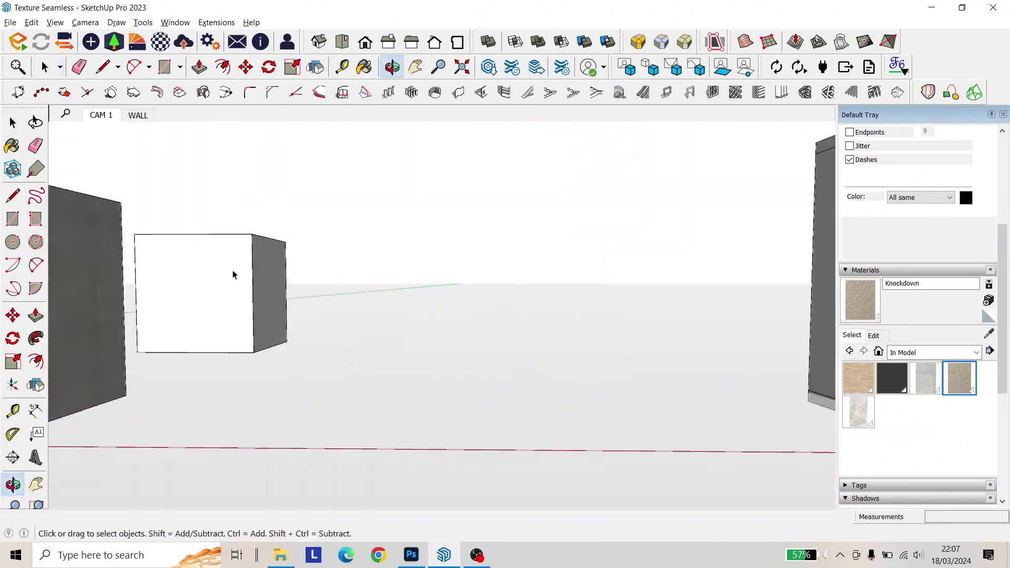
- Examine the tile seams and brightness variation of the plaster texture on the KAMPROT cube
scroll(385, 270, up, 8)
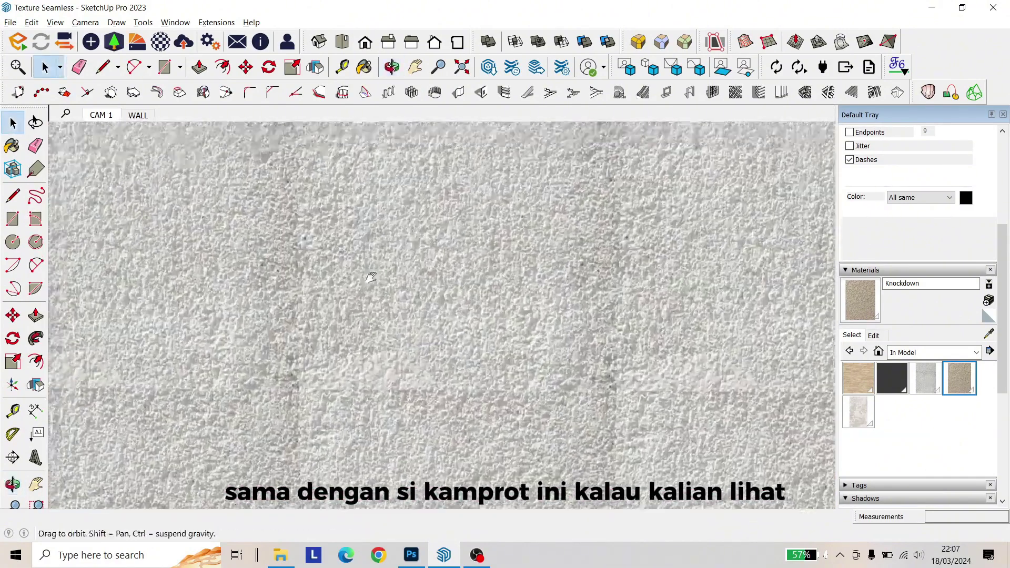
drag(371, 277, 343, 236)
scroll(368, 269, up, 3)
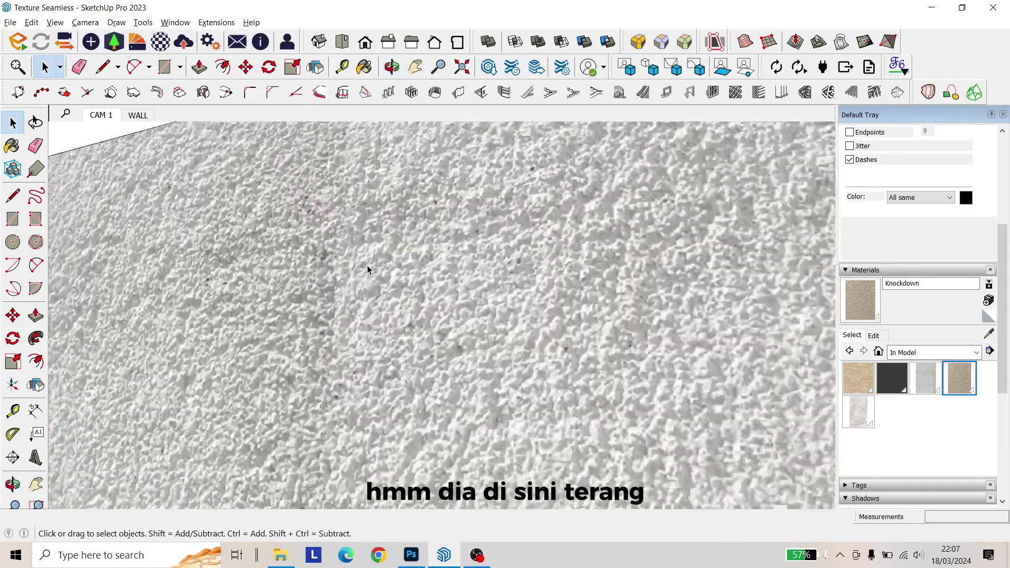
scroll(368, 269, down, 5)
scroll(497, 387, up, 2)
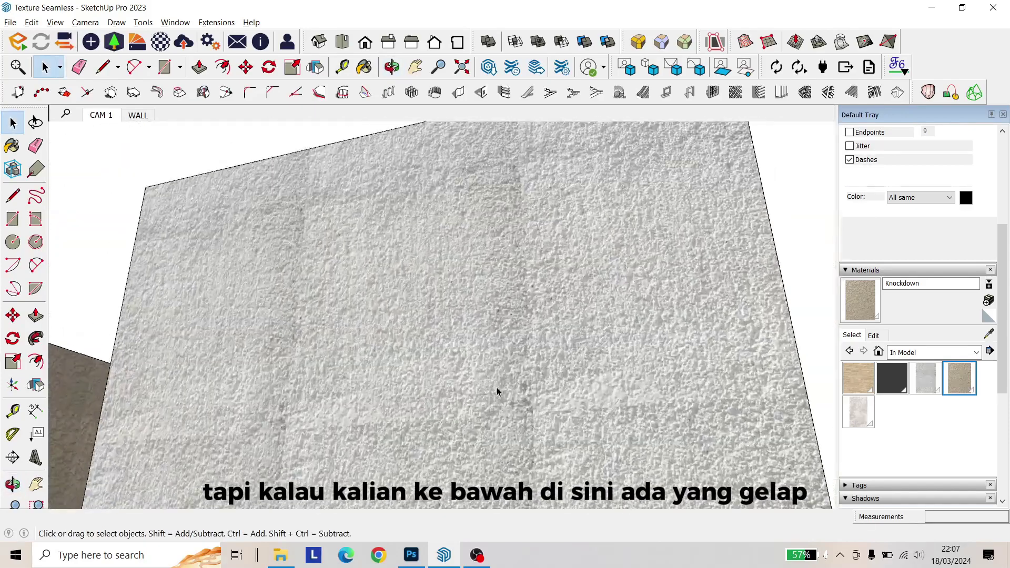
scroll(496, 387, up, 3)
scroll(562, 417, down, 5)
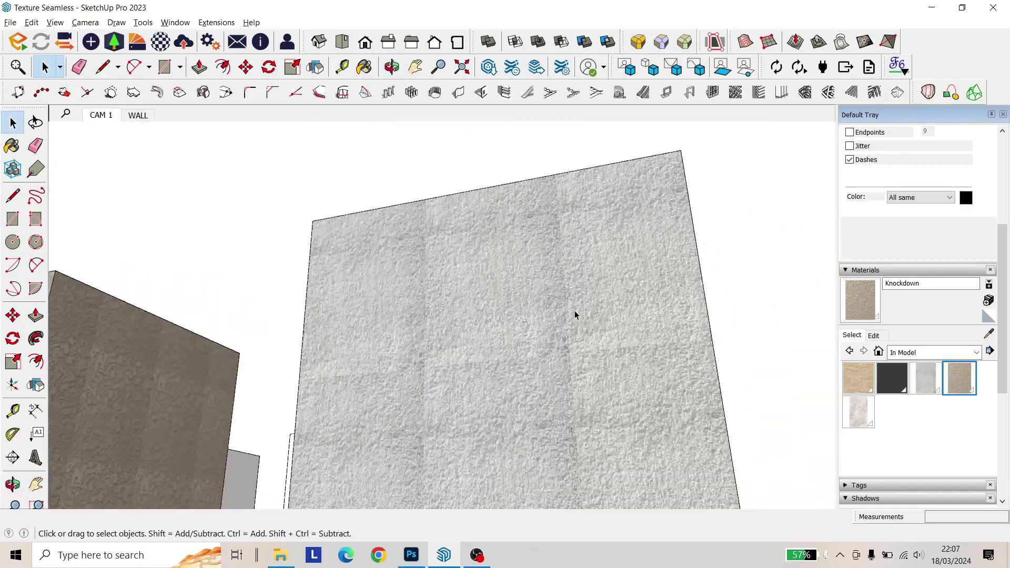
- Return to the WALLPAPER cube and inspect its texture's colour evenness and vertical seams up close
drag(575, 315, 381, 315)
scroll(503, 284, up, 6)
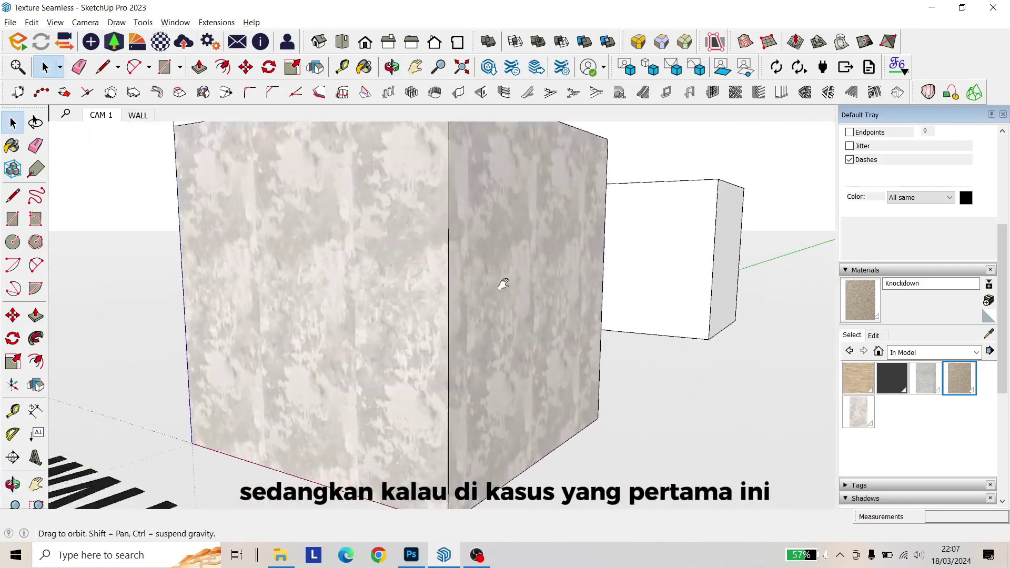
key(space)
scroll(628, 275, down, 6)
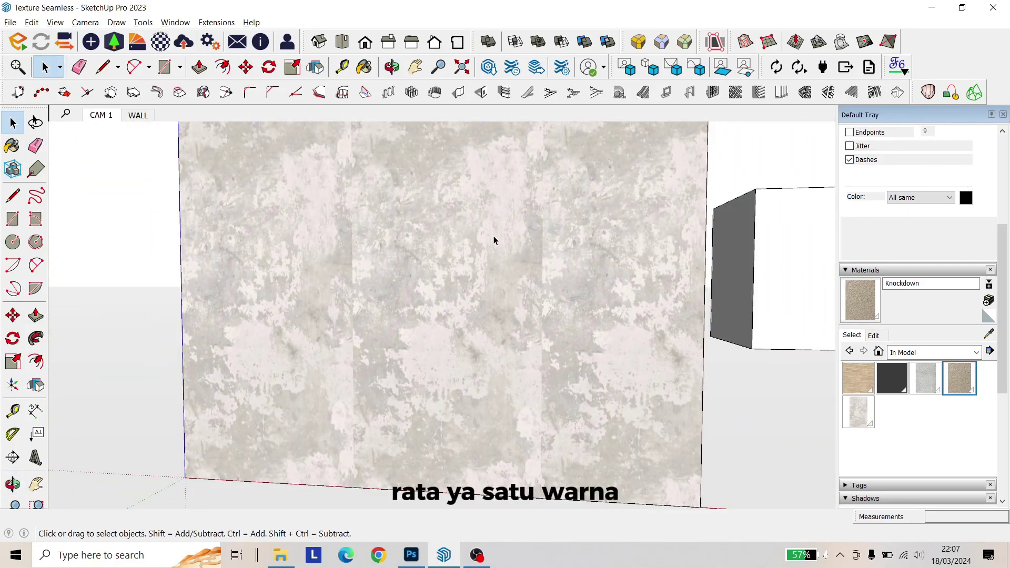
scroll(493, 236, down, 3)
drag(493, 236, 488, 315)
scroll(481, 203, up, 6)
scroll(408, 238, down, 4)
mouse_move(442, 275)
mouse_down()
mouse_move(474, 242)
mouse_move(488, 265)
mouse_move(451, 286)
mouse_up()
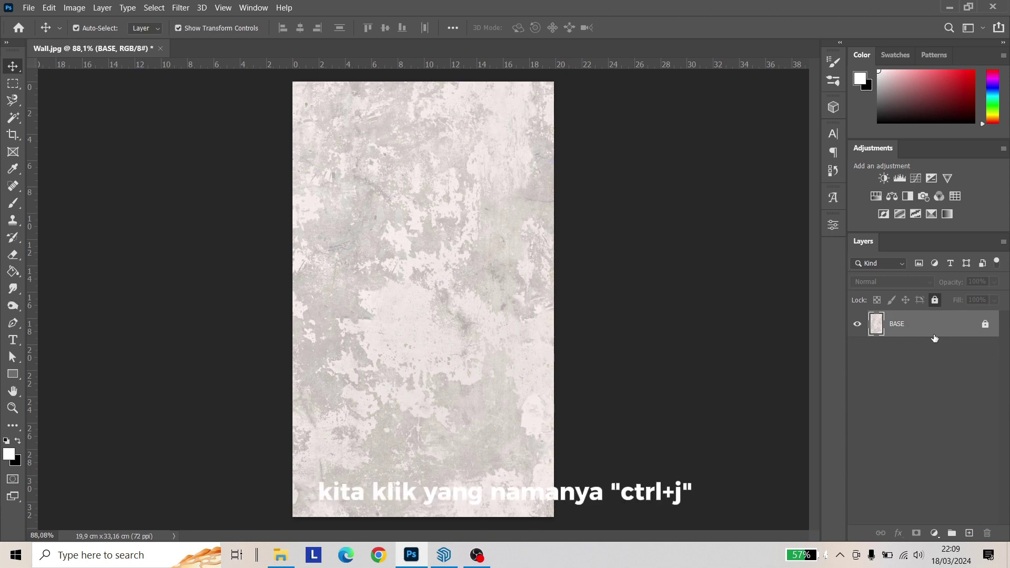
- Duplicate the BASE layer and rename the copy as 1
key(ctrl+j)
double_click(914, 323)
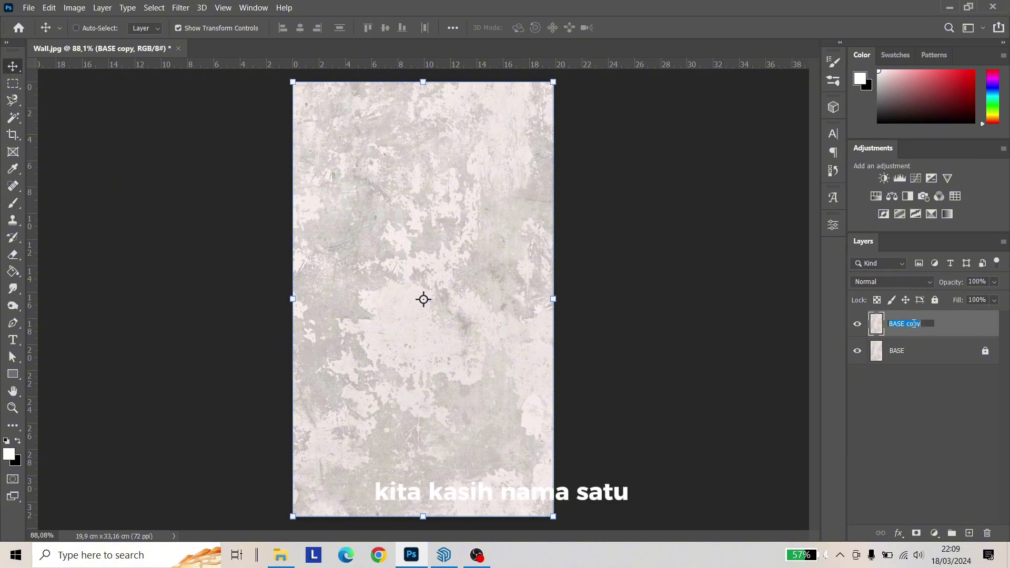
text(1)
key(Return)
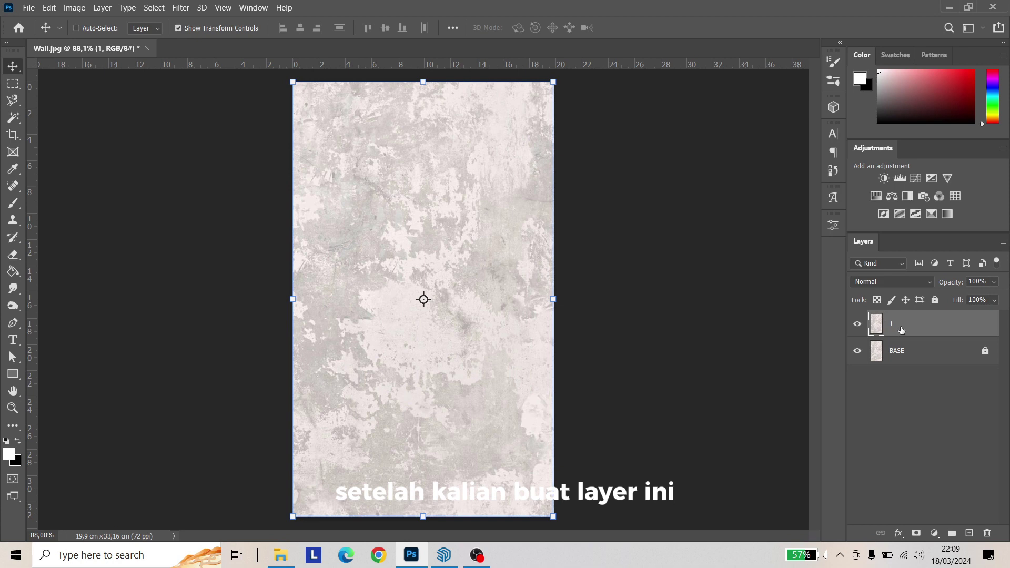
- Apply the Offset filter to layer 1 with +271 pixels horizontal, +420 pixels vertical and Wrap Around
click(187, 6)
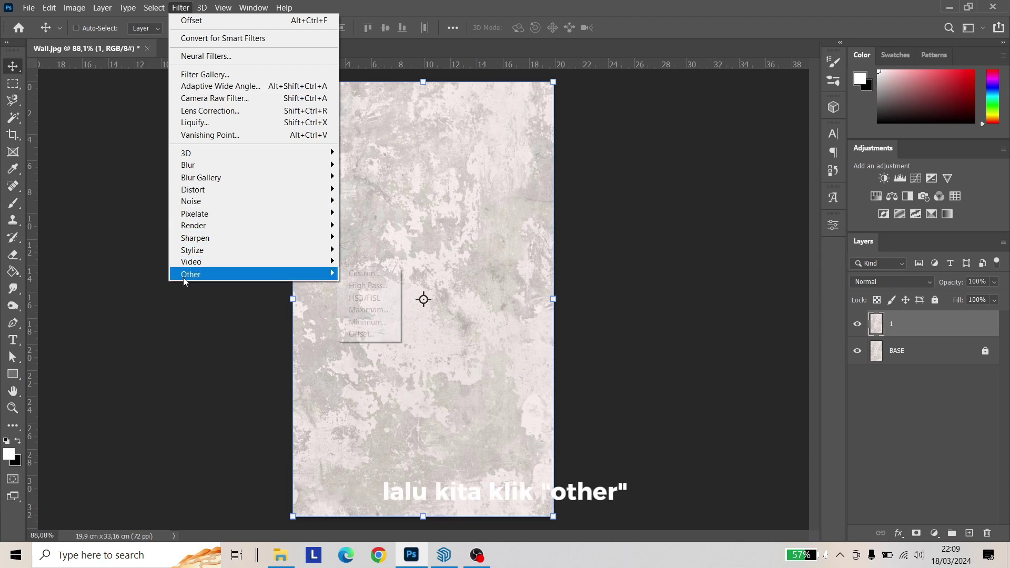
mouse_move(316, 277)
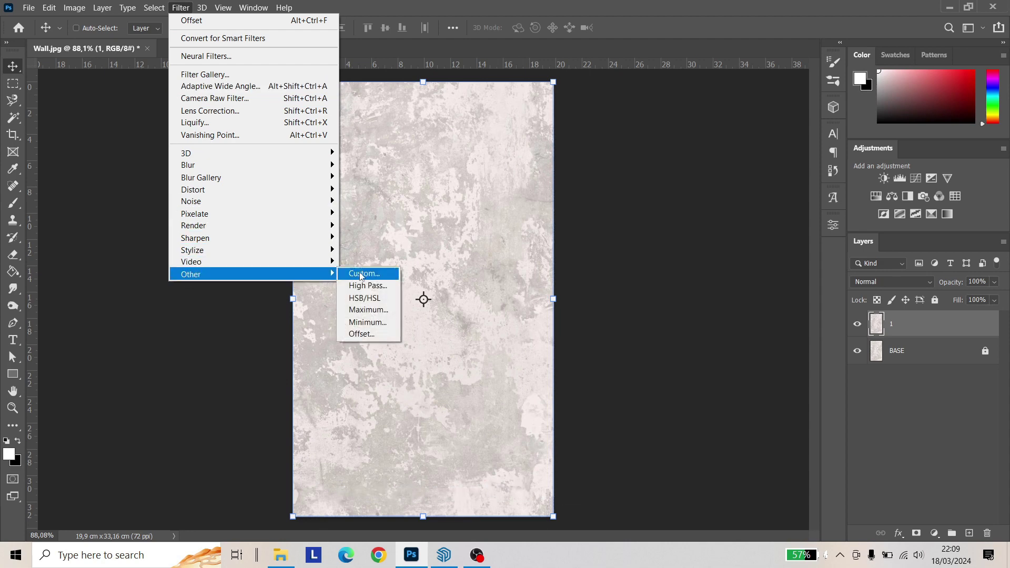
click(367, 334)
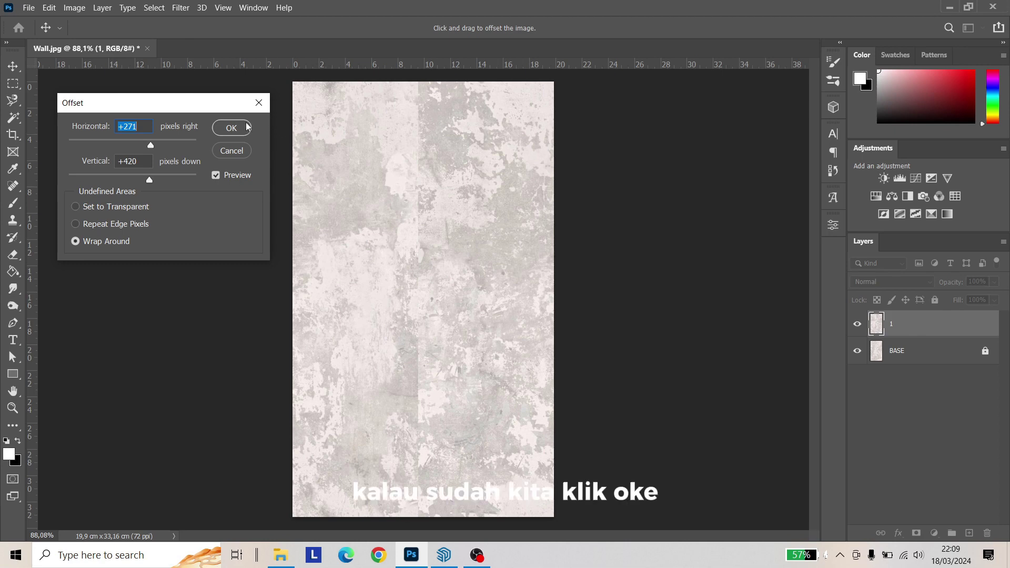
click(232, 128)
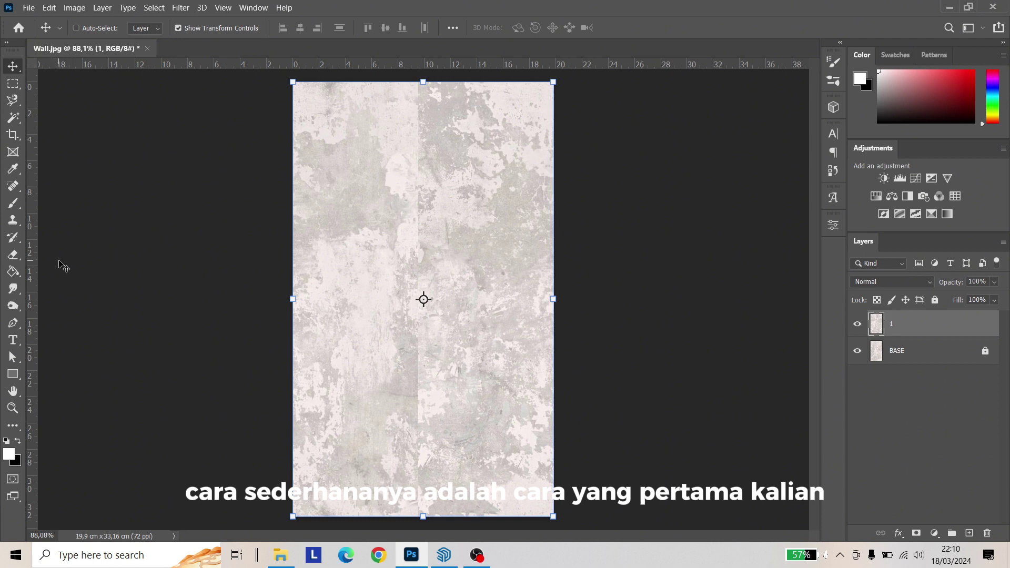
- Set up the Clone Stamp tool with the Soft Round Pressure Size brush at 0% hardness and about 105 px
click(17, 221)
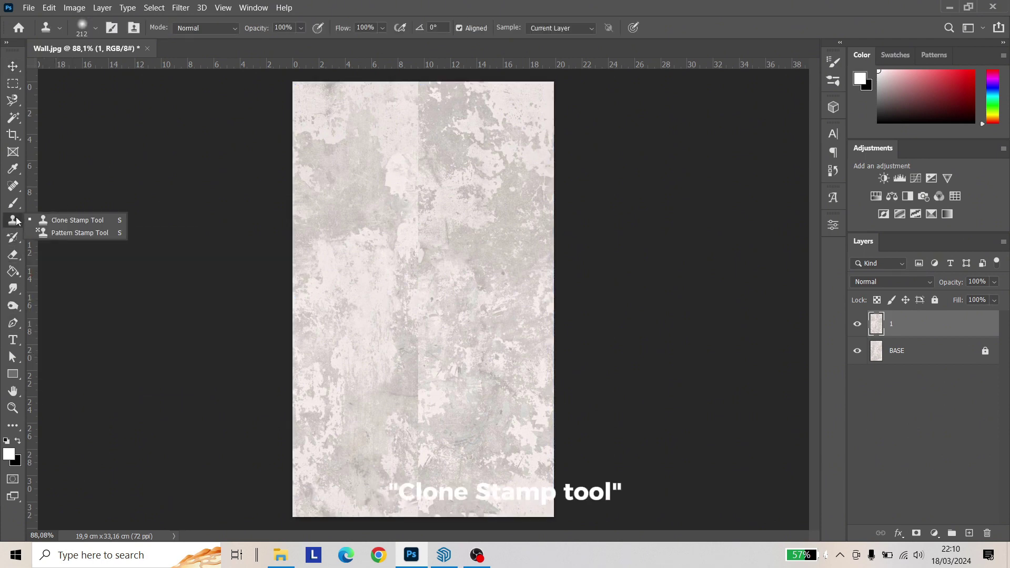
click(47, 225)
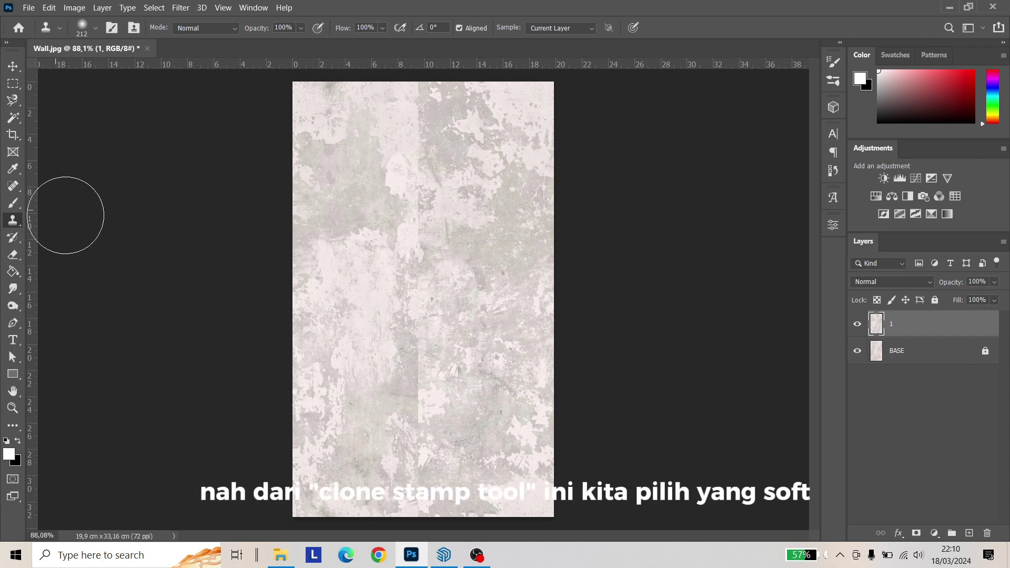
click(96, 29)
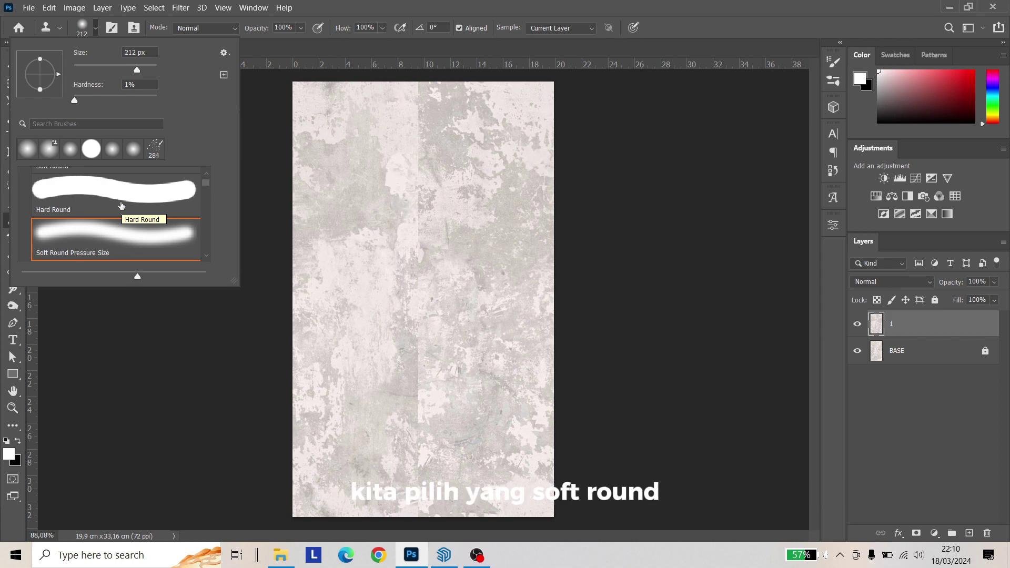
click(115, 247)
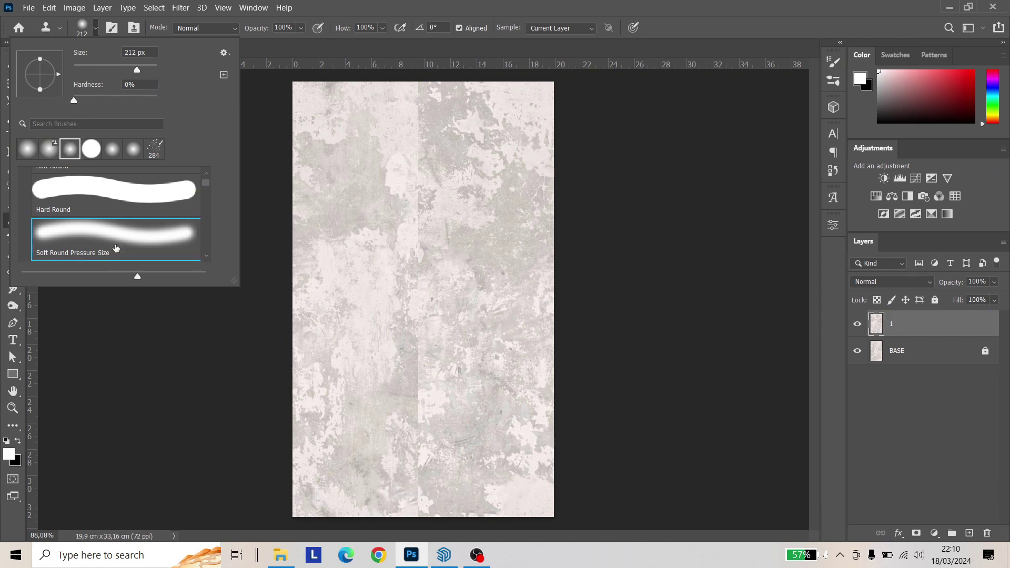
click(272, 50)
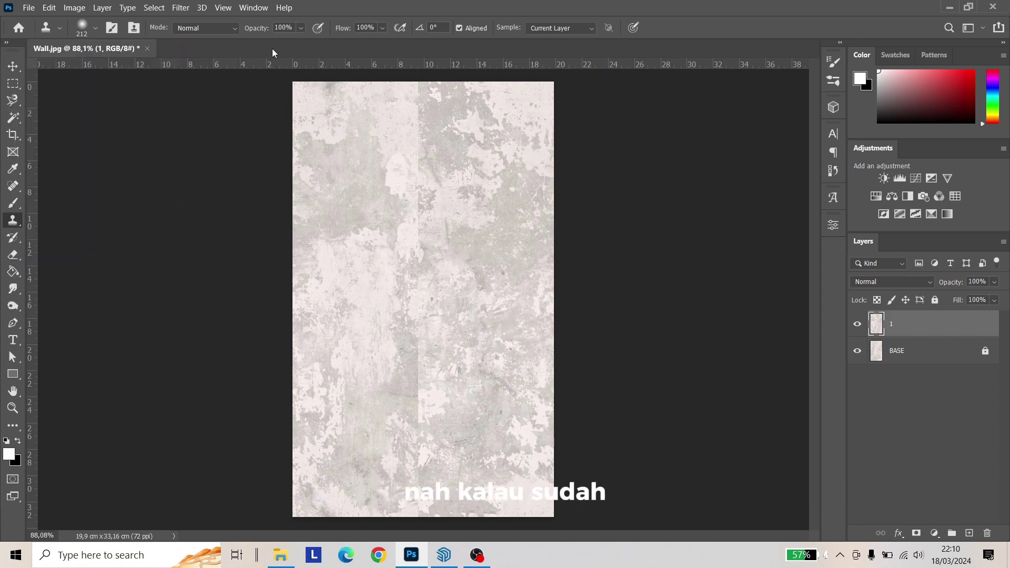
click(91, 31)
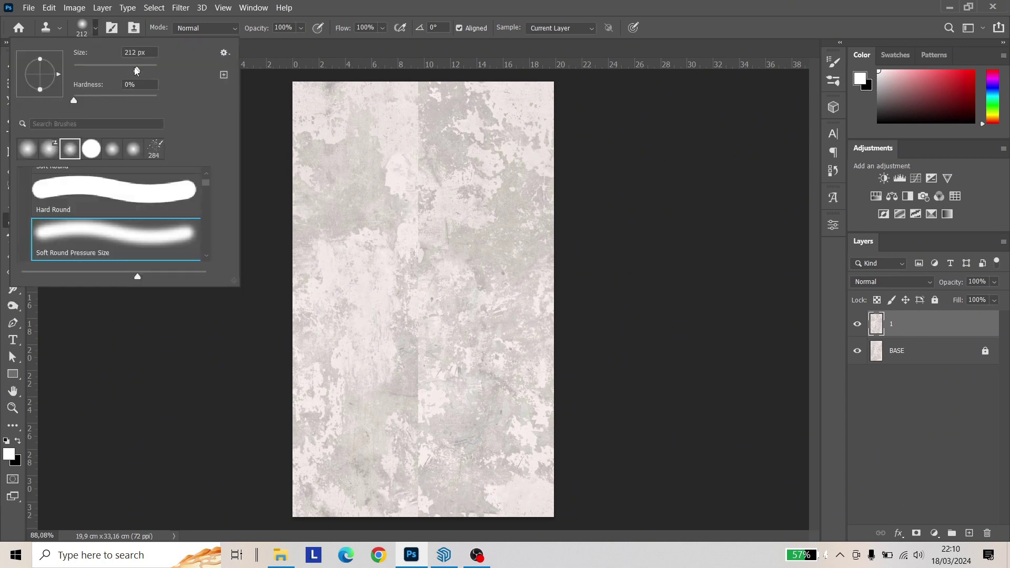
drag(137, 69, 129, 70)
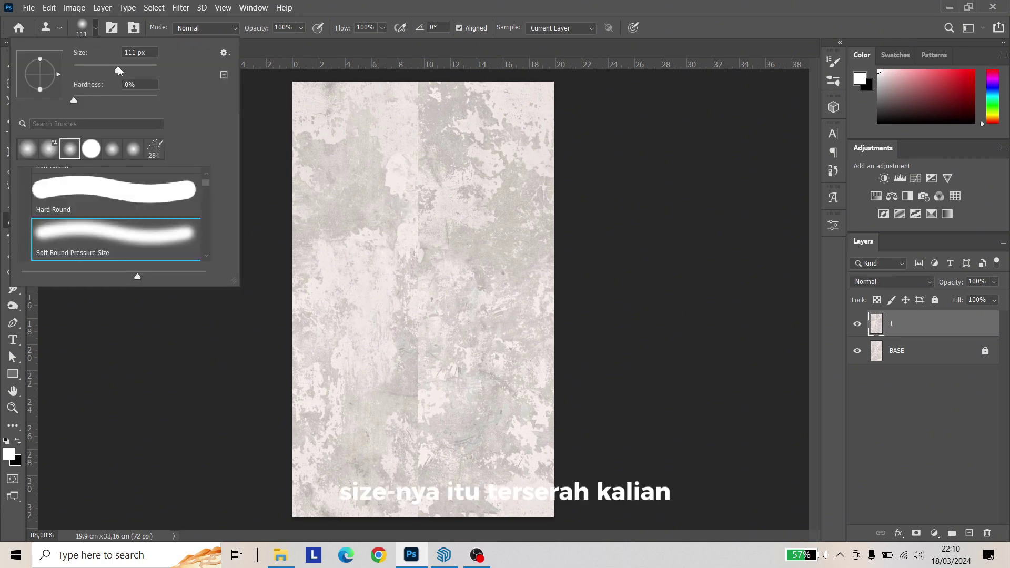
click(357, 5)
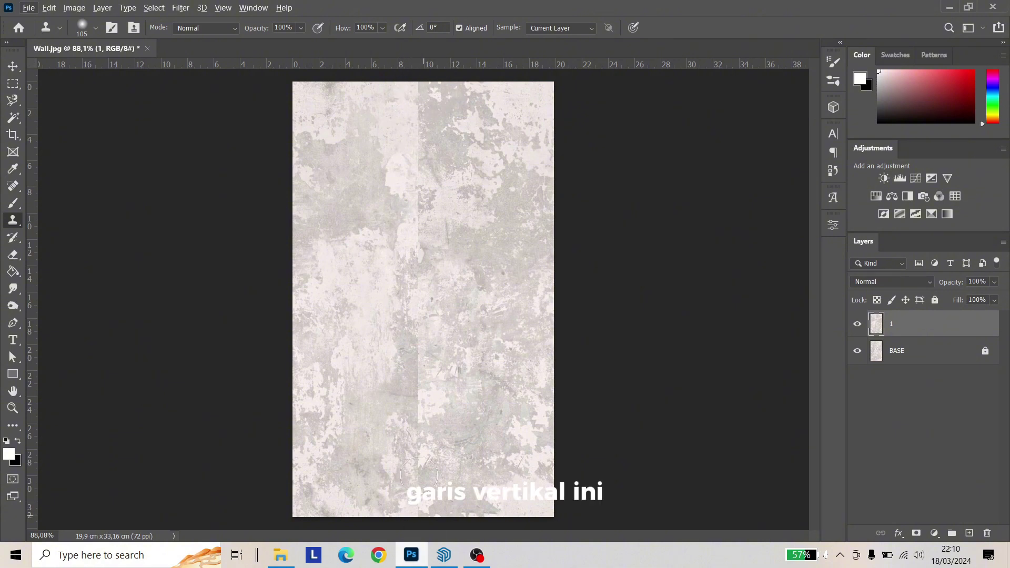
- Clone neighbouring plaster texture over the vertical seam down the middle of layer 1 with a 205 px brush
alt+click(349, 254)
drag(415, 200, 446, 207)
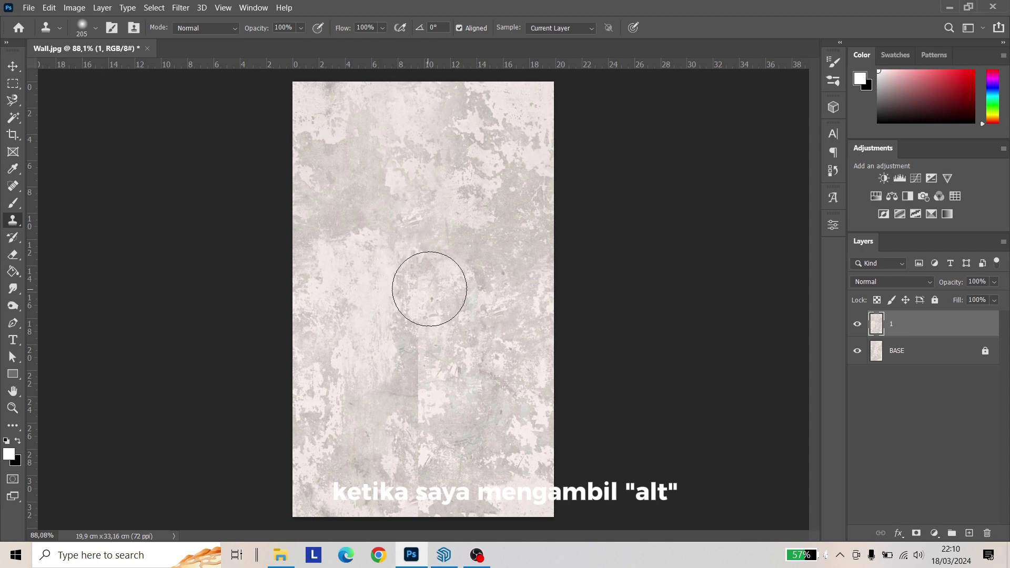
click(417, 349)
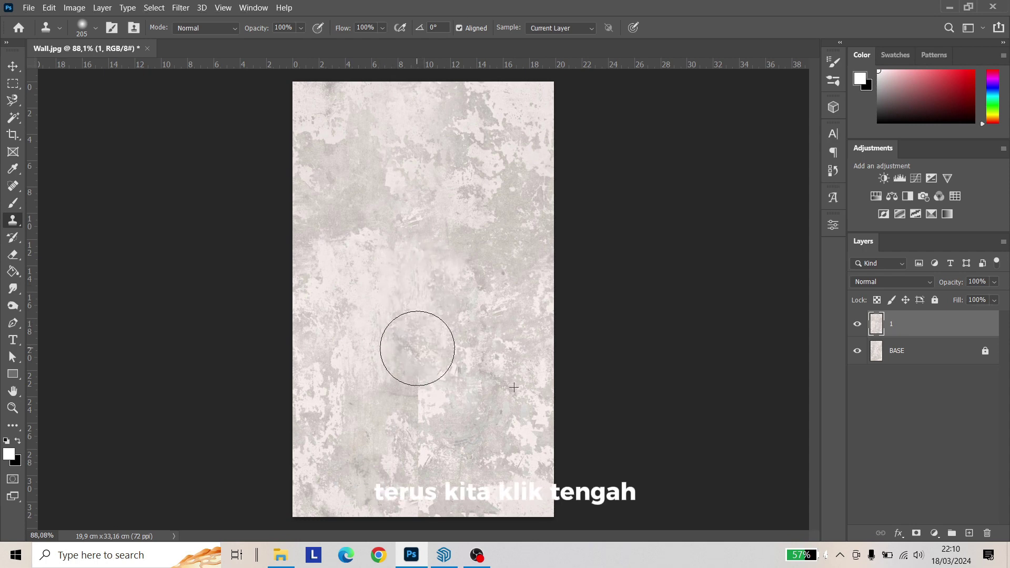
alt+click(498, 299)
click(423, 396)
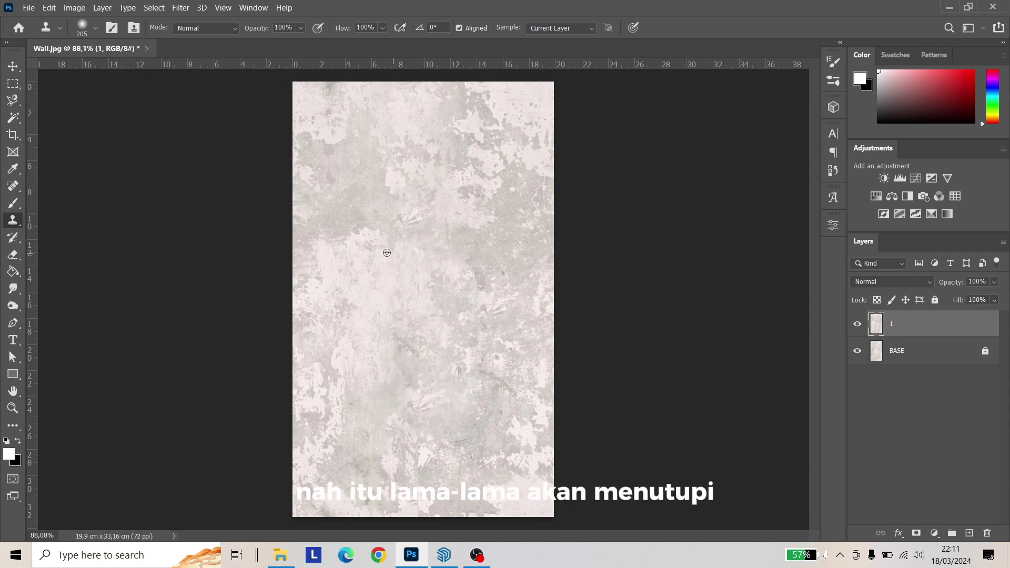
click(420, 437)
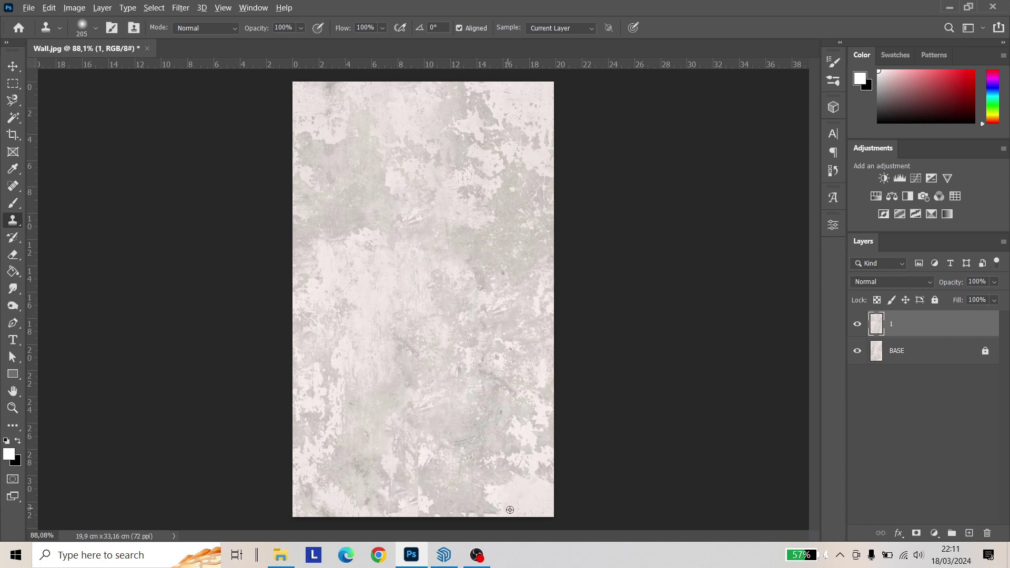
drag(436, 498, 426, 495)
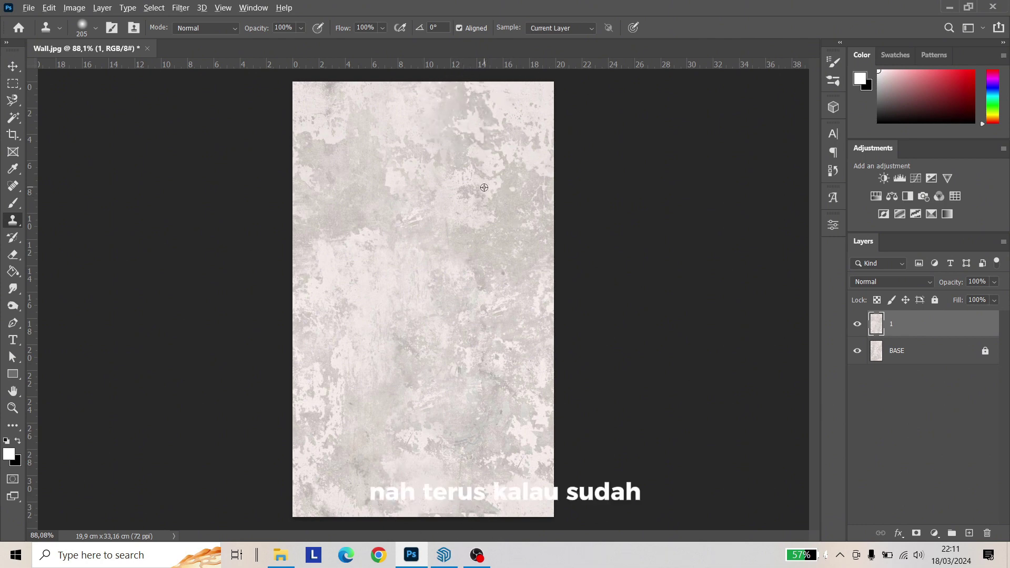
- Clone over the leftover hard edges and patches near the centre of layer 1, reducing the brush to 151 px
drag(484, 184, 417, 167)
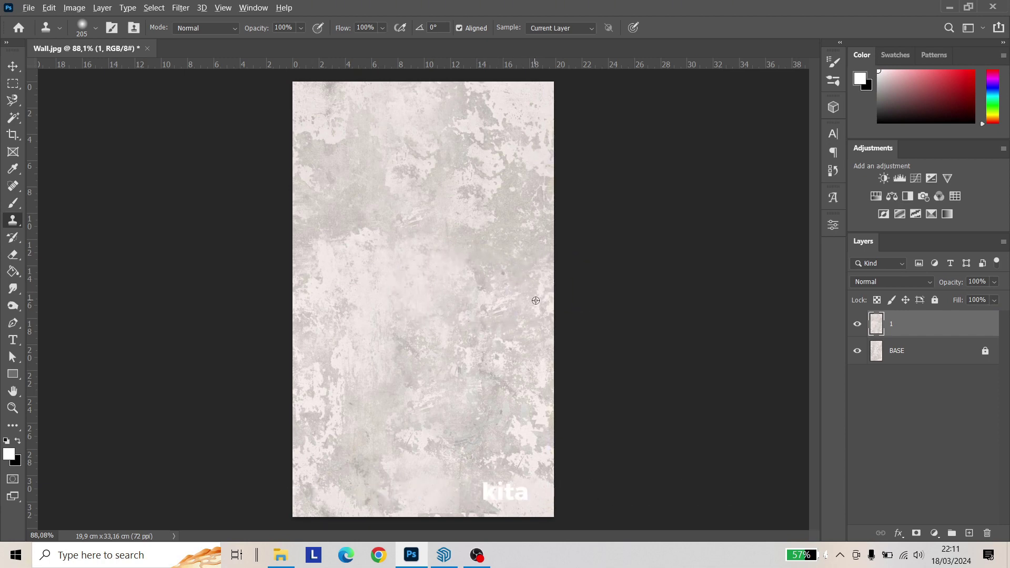
click(425, 293)
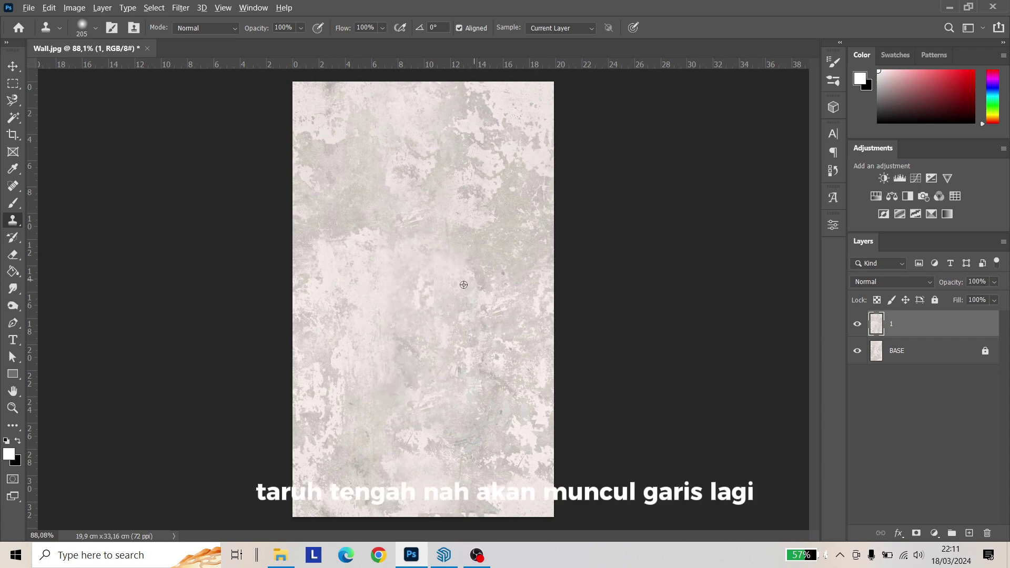
scroll(442, 286, up, 6)
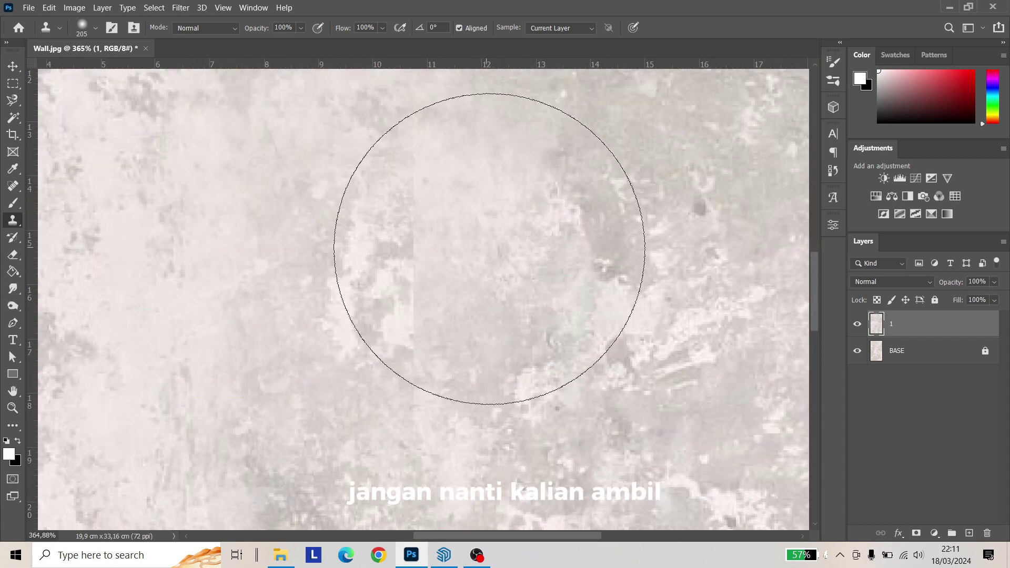
scroll(498, 253, down, 4)
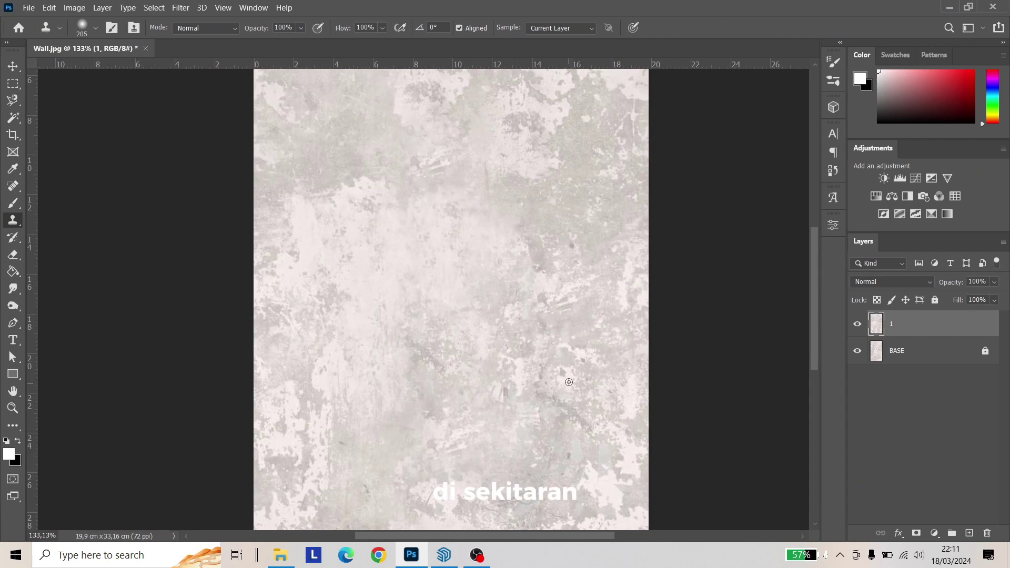
mouse_move(560, 361)
mouse_down()
mouse_move(558, 381)
mouse_move(551, 375)
mouse_up()
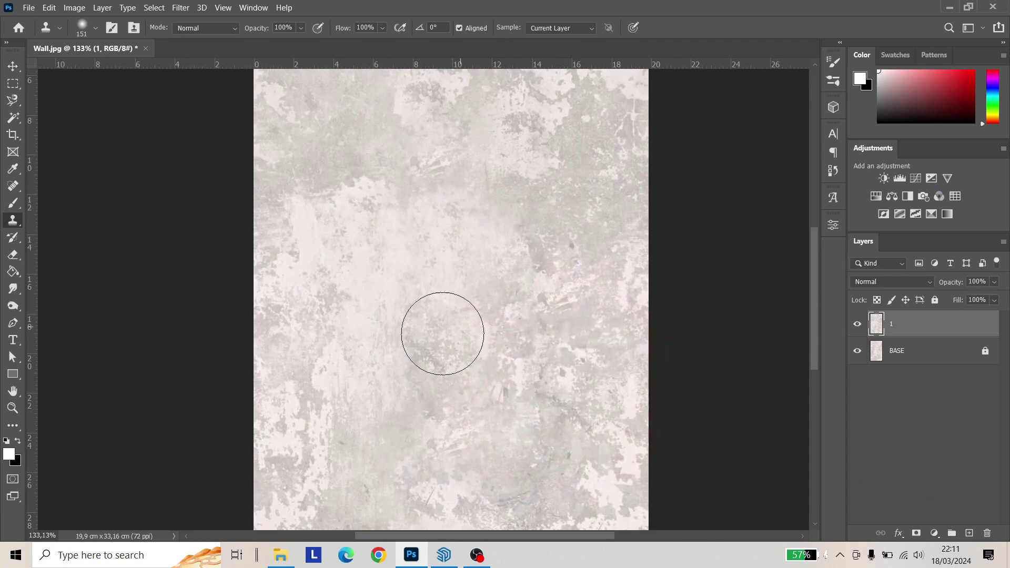
scroll(435, 299, down, 1)
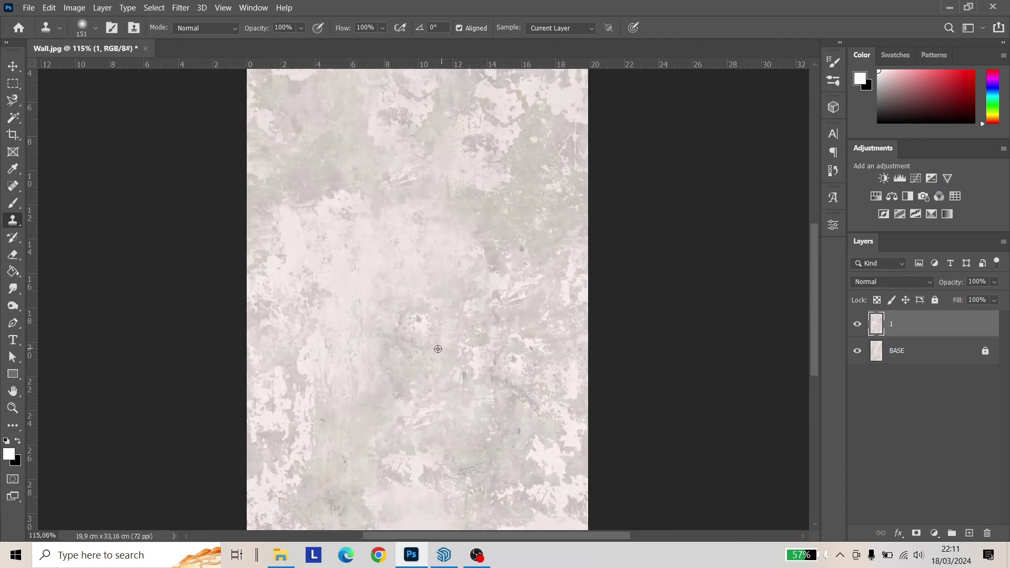
scroll(370, 374, down, 2)
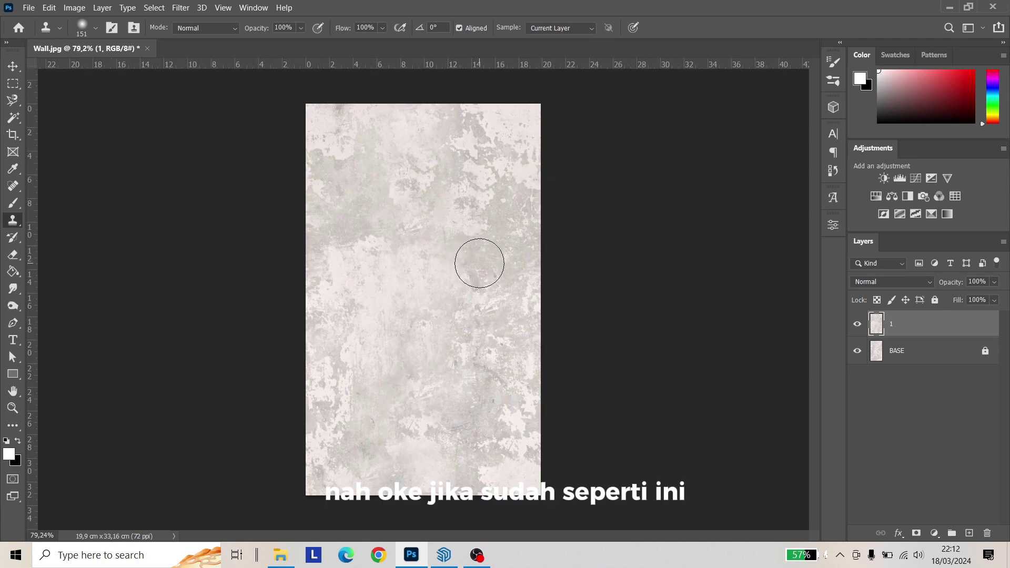
- Apply the Offset filter to layer 1 with +475 pixels horizontal, +468 pixels vertical and Wrap Around
click(192, 7)
mouse_move(202, 7)
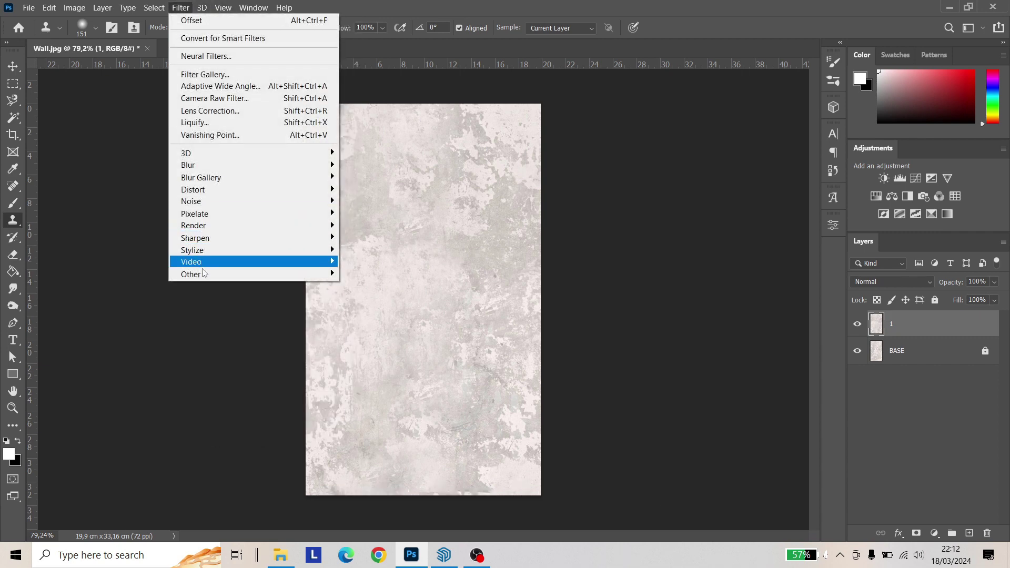
mouse_move(221, 274)
click(361, 333)
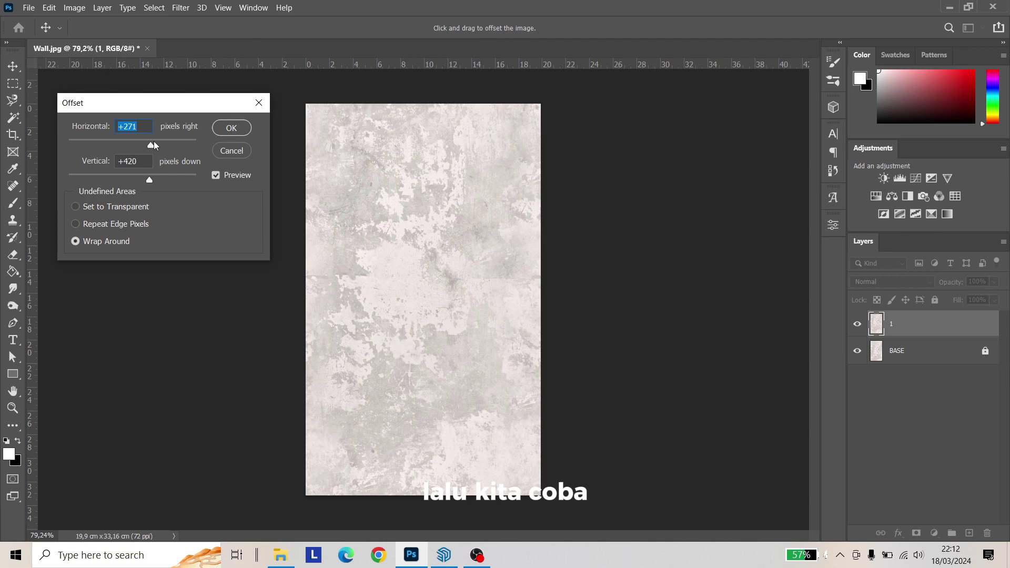
drag(154, 142, 165, 142)
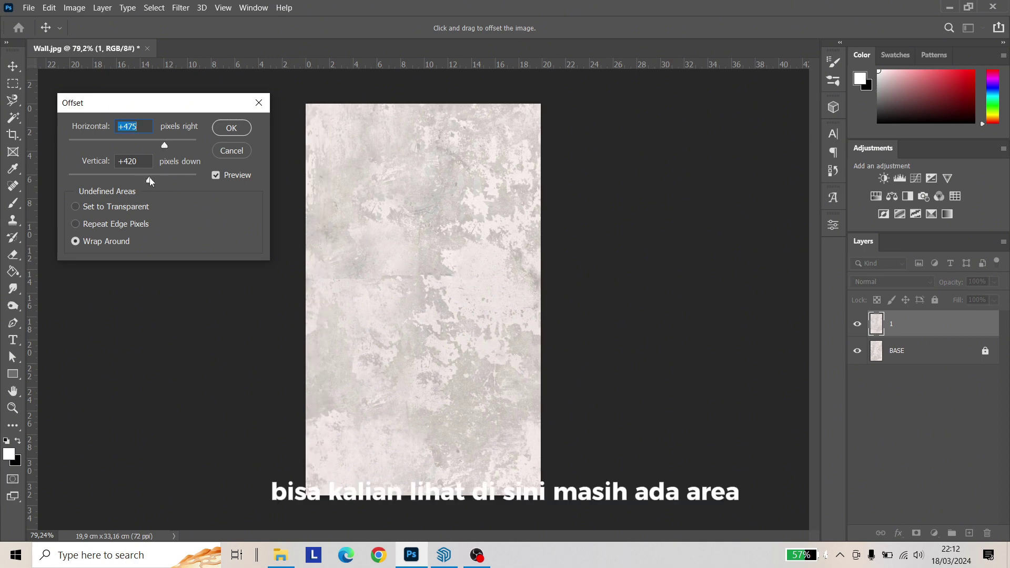
drag(150, 181, 151, 181)
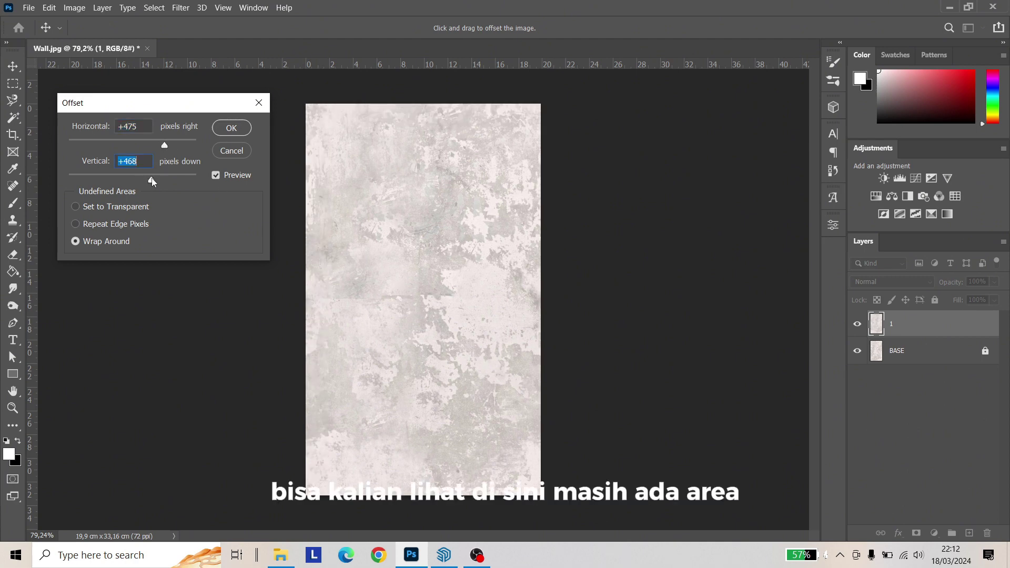
click(231, 128)
- Clone surrounding texture over the horizontal seam across the middle of layer 1, enlarging the brush to 189 px
key(s)
scroll(451, 306, up, 6)
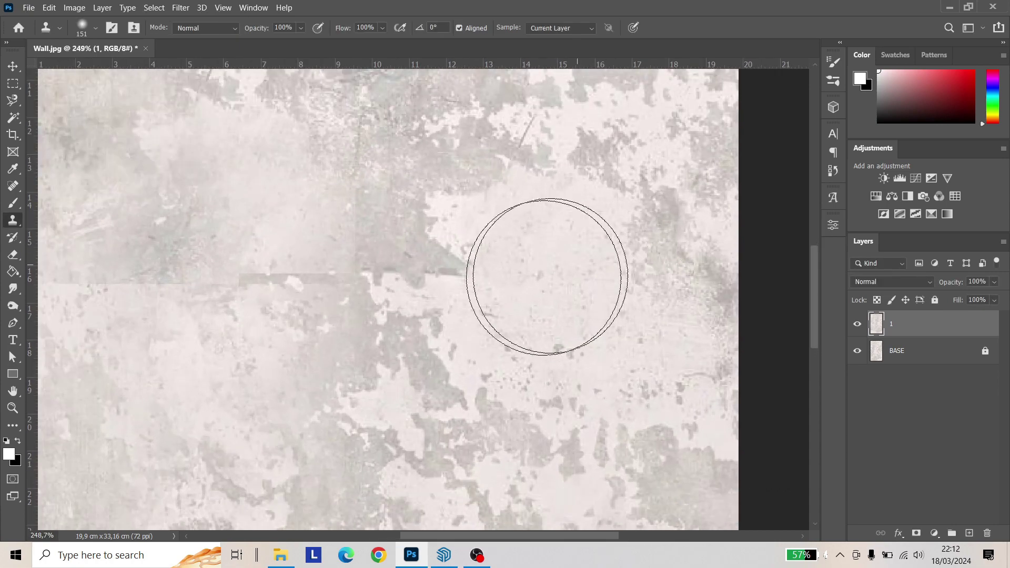
scroll(361, 279, down, 3)
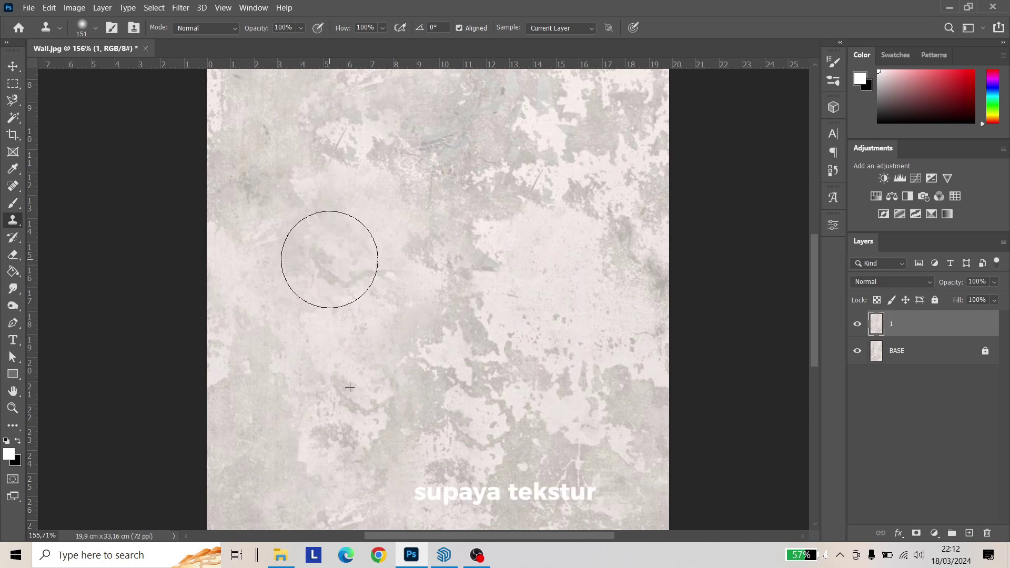
alt+right_click(455, 338)
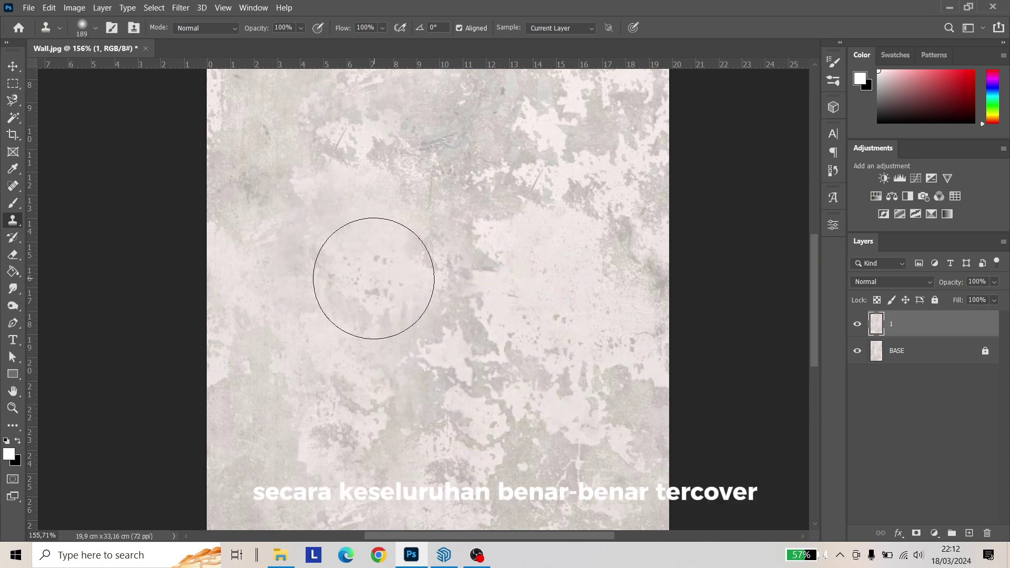
scroll(378, 279, down, 3)
scroll(420, 245, up, 3)
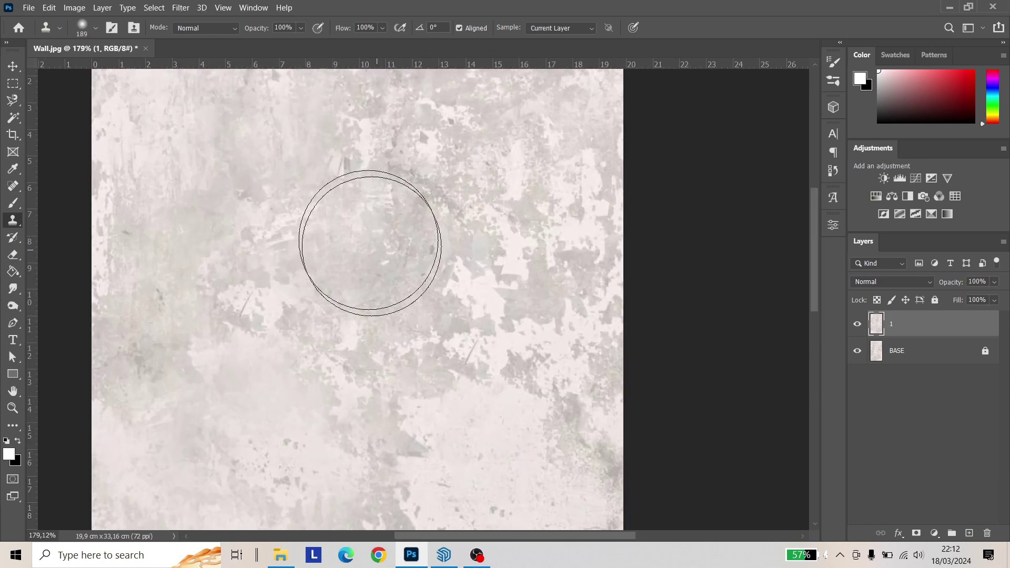
scroll(398, 139, down, 3)
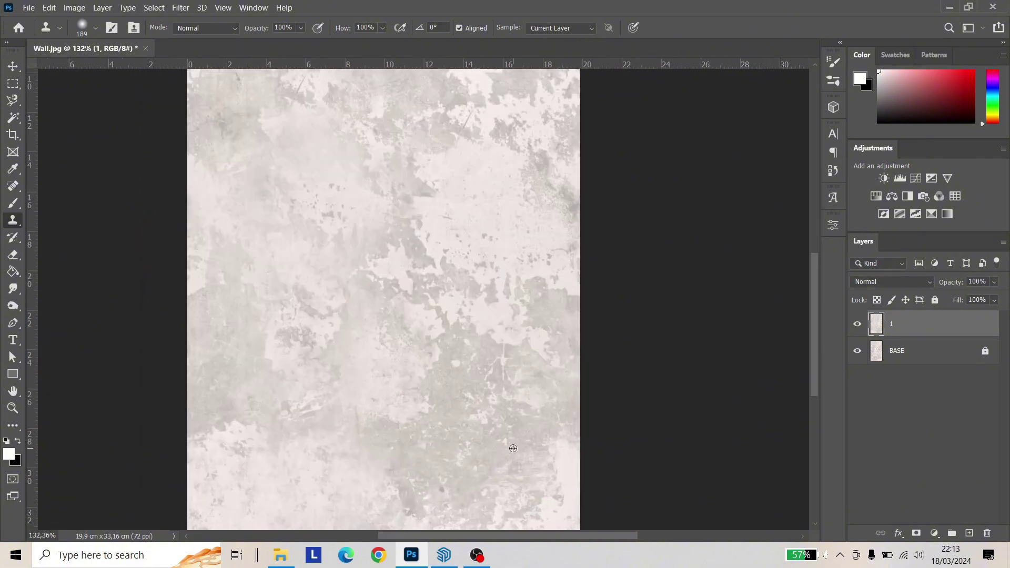
scroll(420, 141, up, 2)
scroll(429, 141, down, 1)
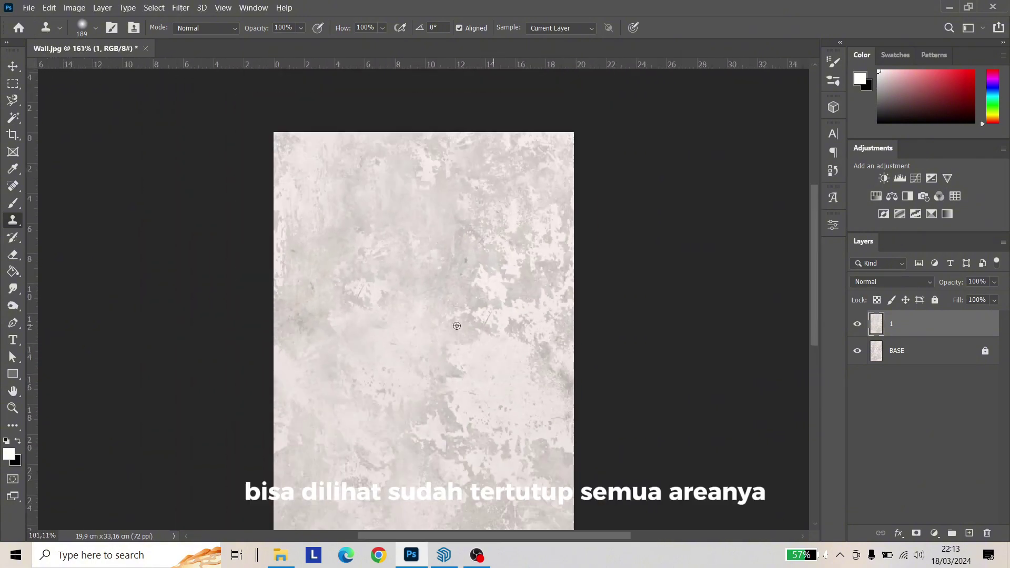
scroll(430, 152, up, 2)
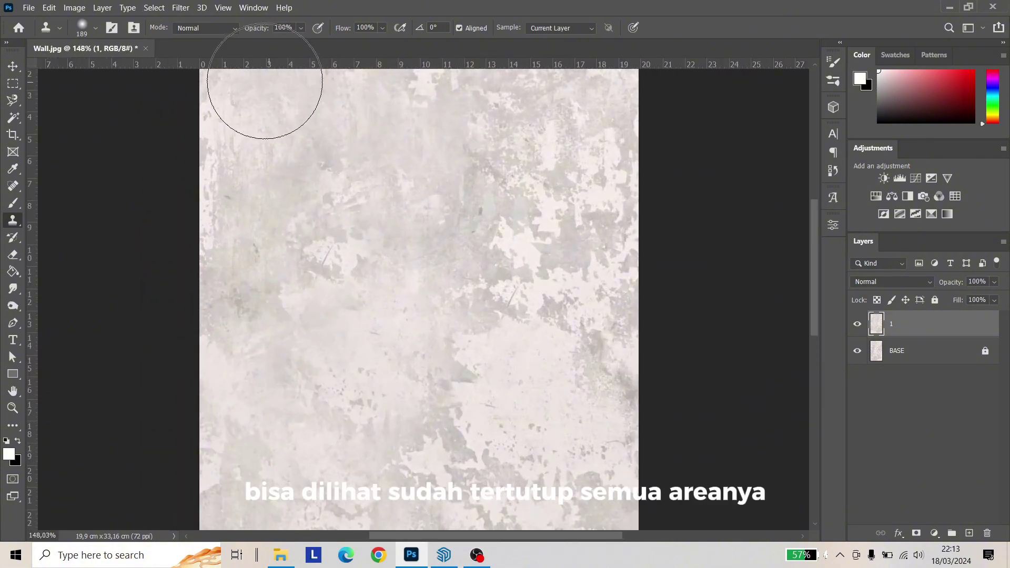
- Preview the Offset filter on layer 1 with different vertical and horizontal shifts to check for remaining seams, without applying it
click(181, 8)
mouse_move(195, 274)
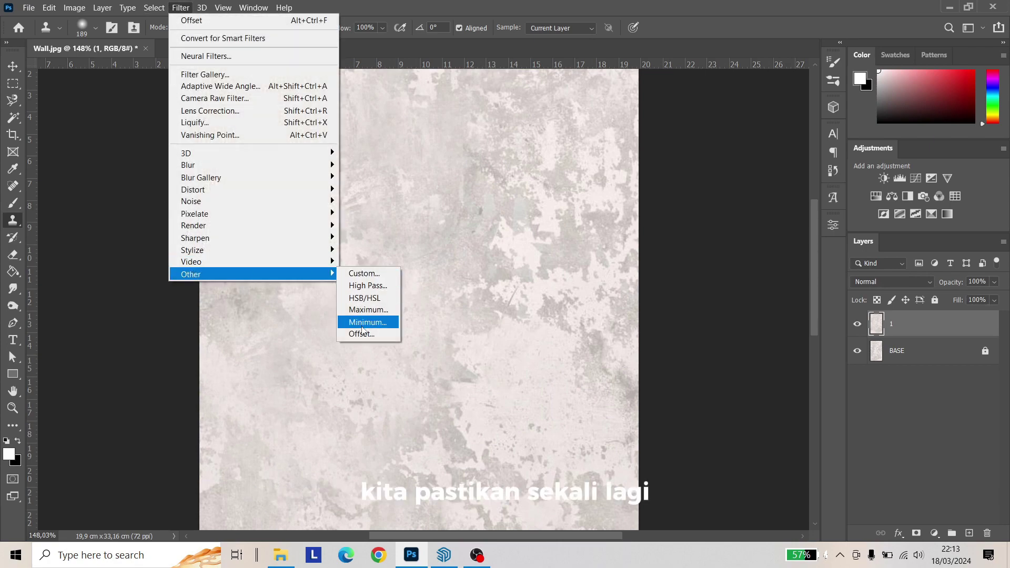
click(361, 334)
click(165, 176)
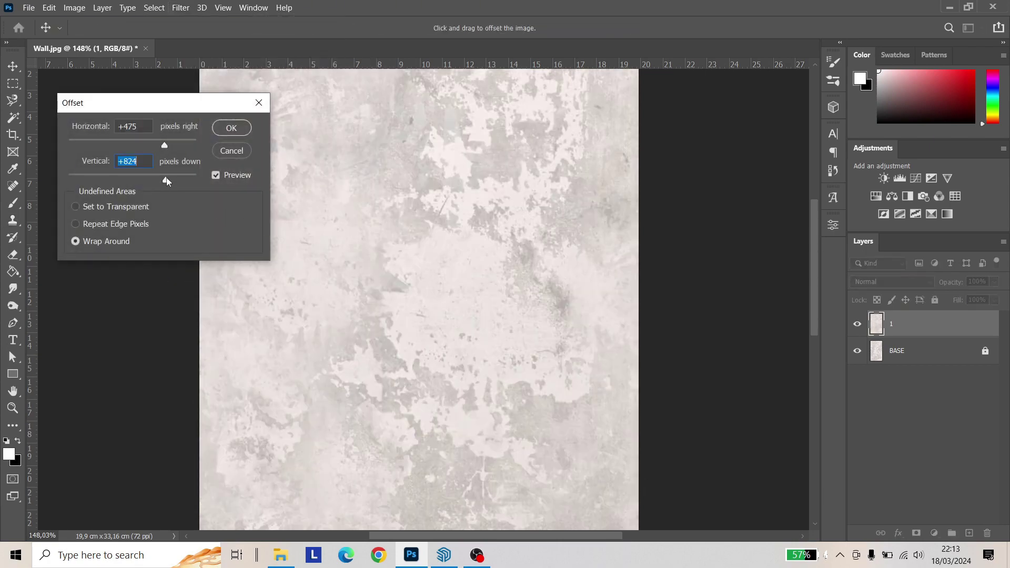
click(152, 142)
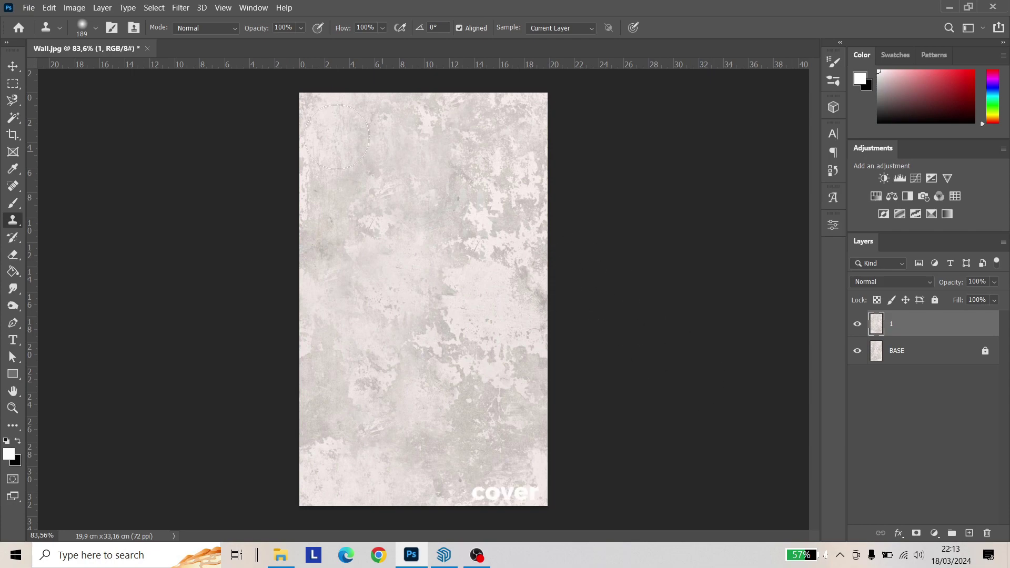
- Export the finished texture as a PNG named 01.png into the For Utube 19 folder
click(32, 7)
mouse_move(79, 188)
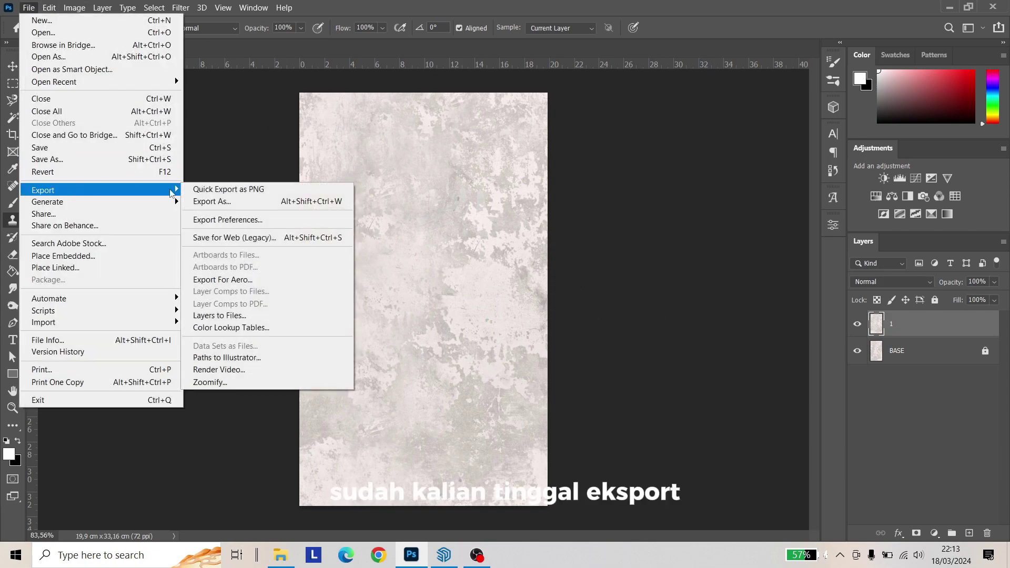
click(188, 190)
click(147, 105)
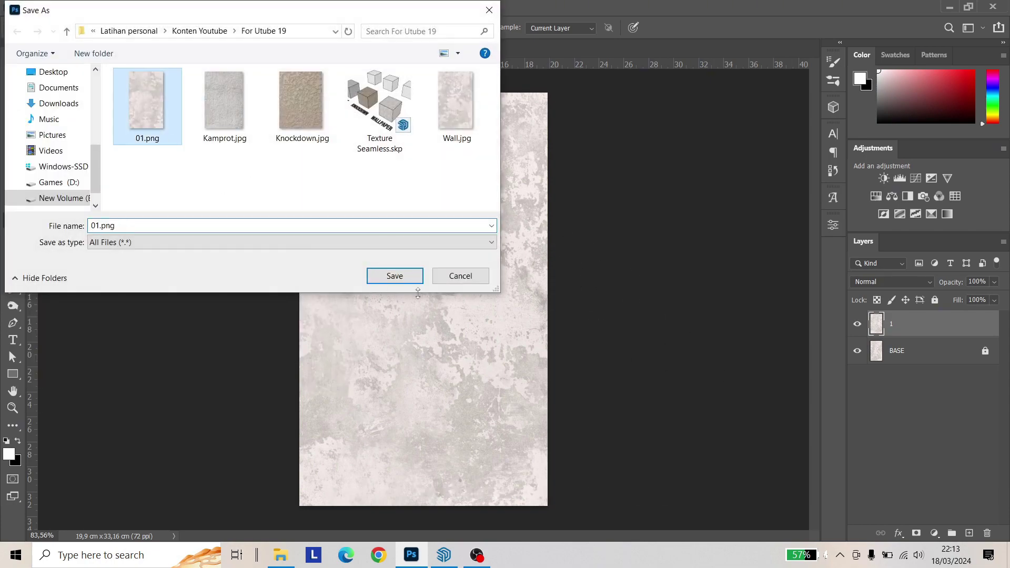
click(394, 278)
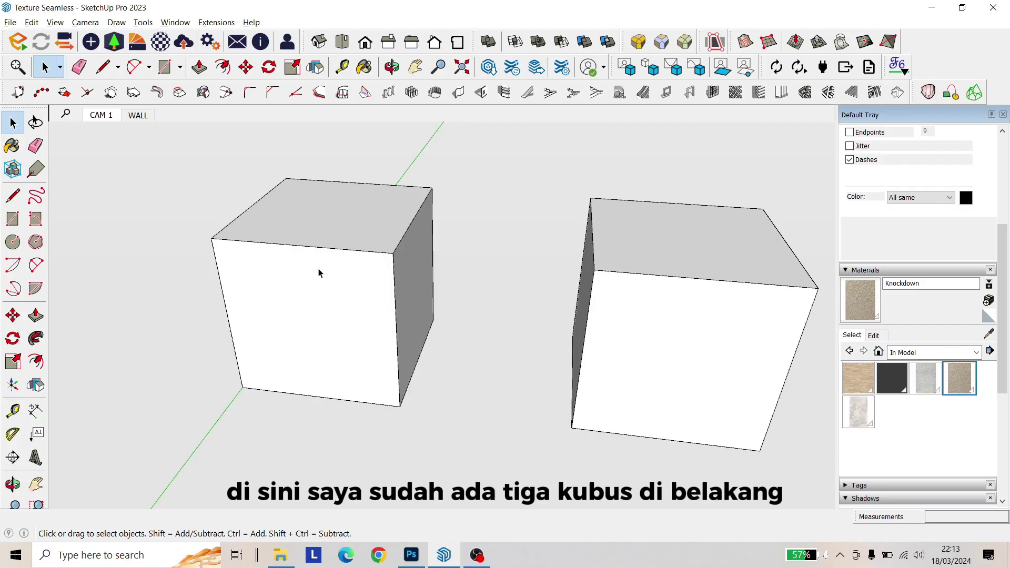
- Switch to the SketchUp model, open the blank cube behind the WALLPAPER cube for editing and select its front face
scroll(413, 241, down, 3)
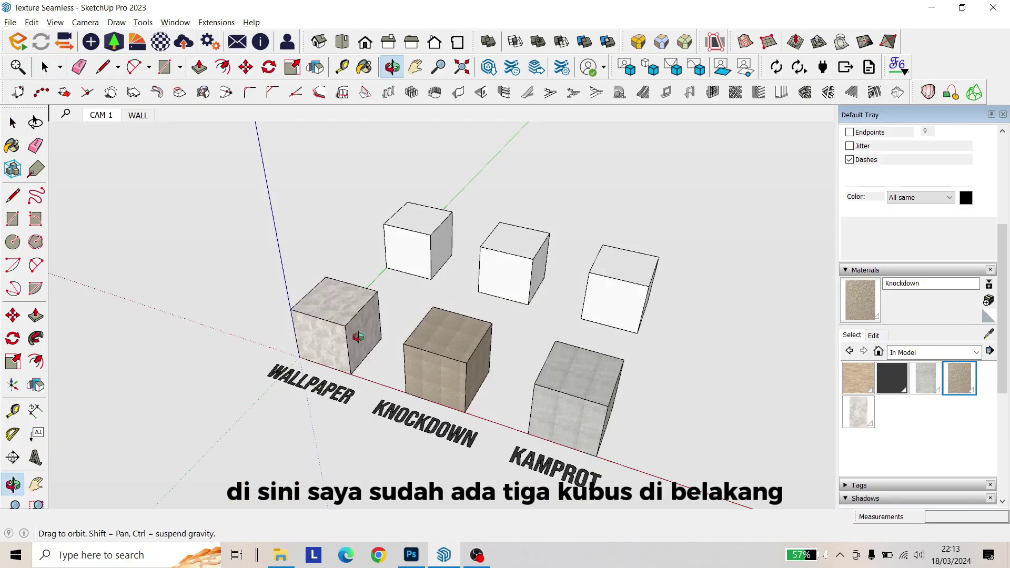
scroll(522, 203, up, 2)
scroll(474, 221, up, 3)
scroll(388, 219, down, 4)
scroll(406, 248, up, 4)
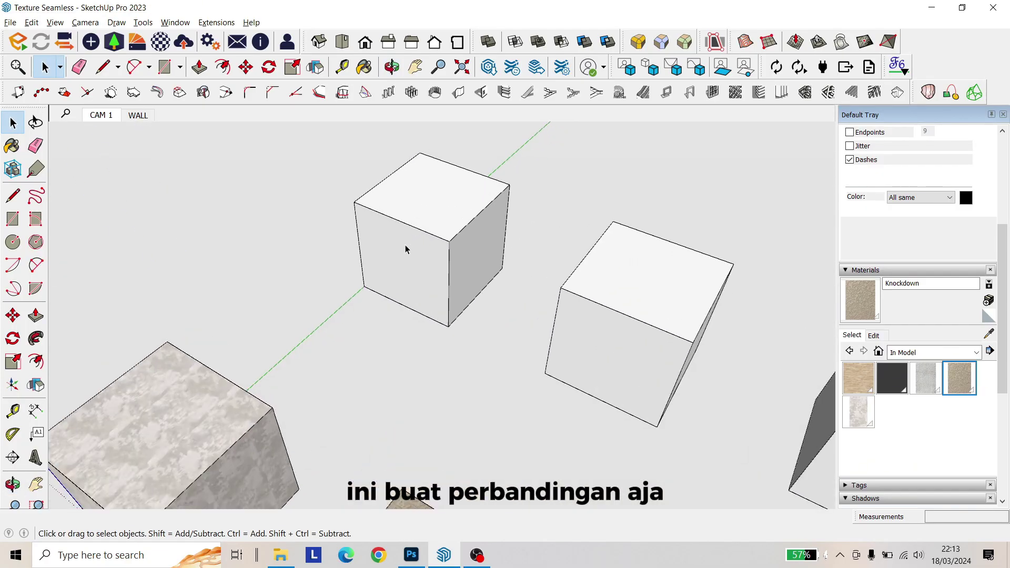
middle_click(286, 319)
drag(285, 320, 415, 235)
scroll(414, 236, up, 3)
double_click(403, 250)
triple_click(402, 252)
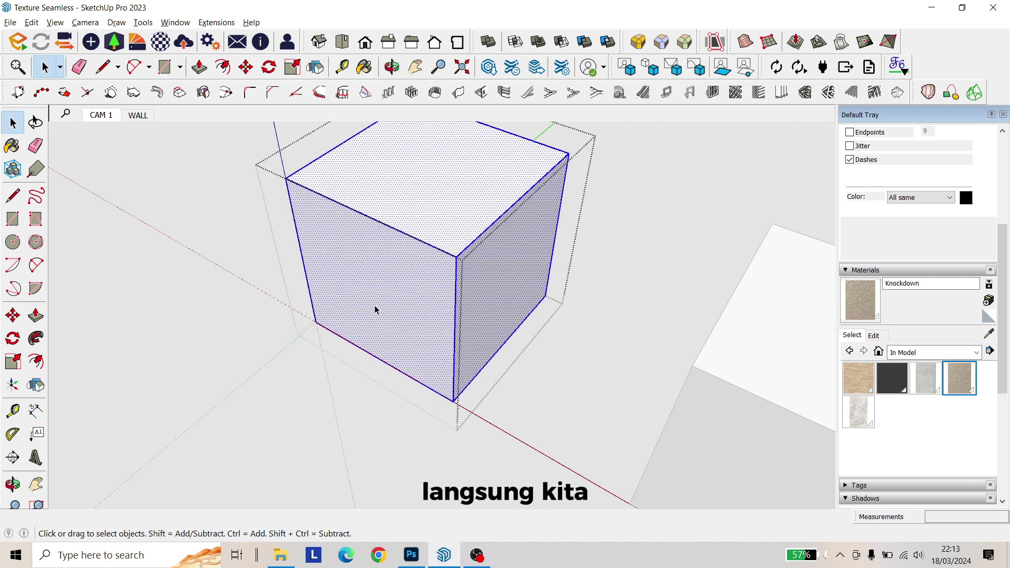
click(376, 307)
drag(394, 292, 411, 272)
- Import 01.png as a texture and place it on the cube's front face, starting from the face's lower corner
click(10, 23)
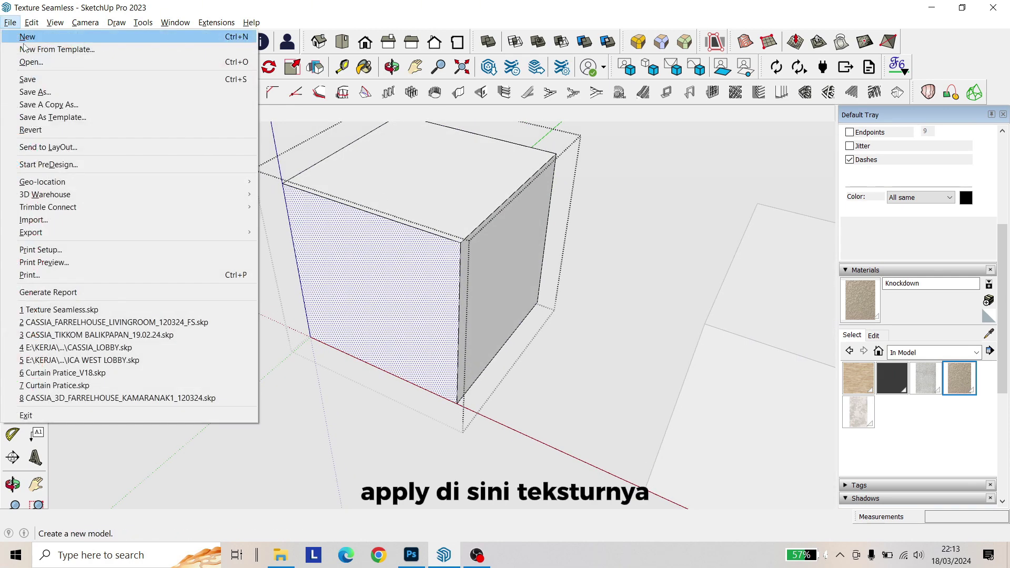
click(60, 219)
click(153, 102)
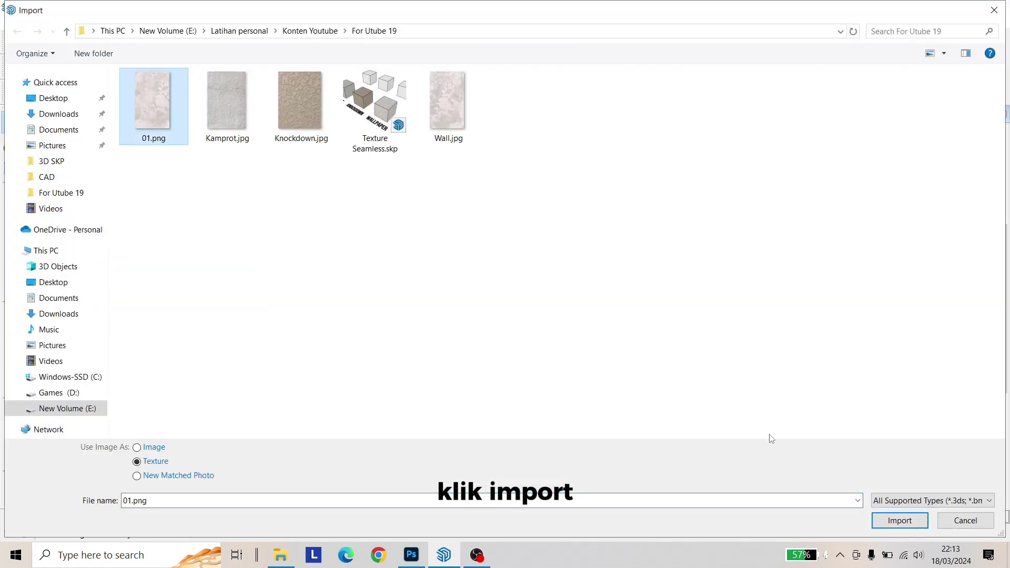
click(887, 521)
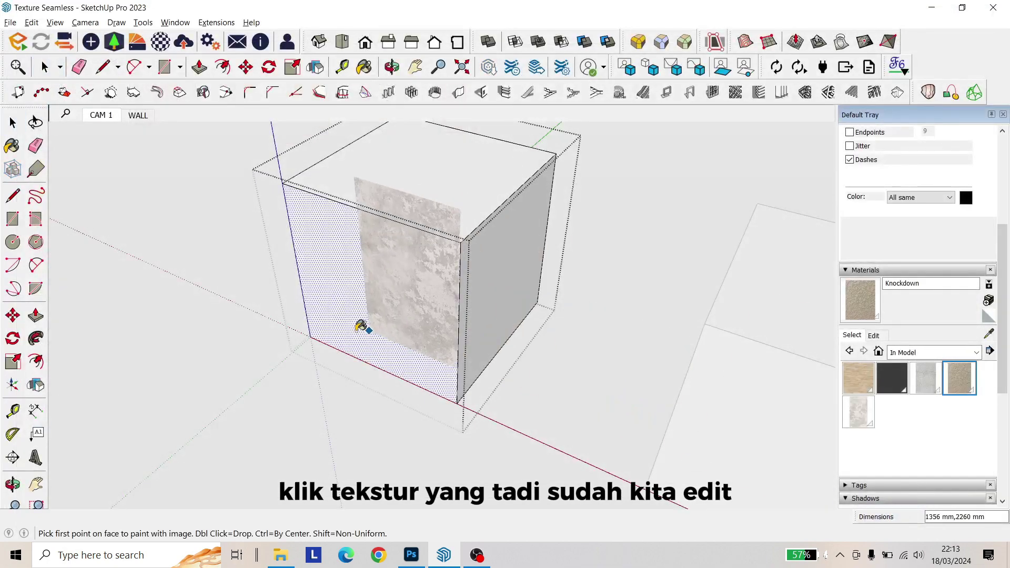
click(310, 336)
click(401, 316)
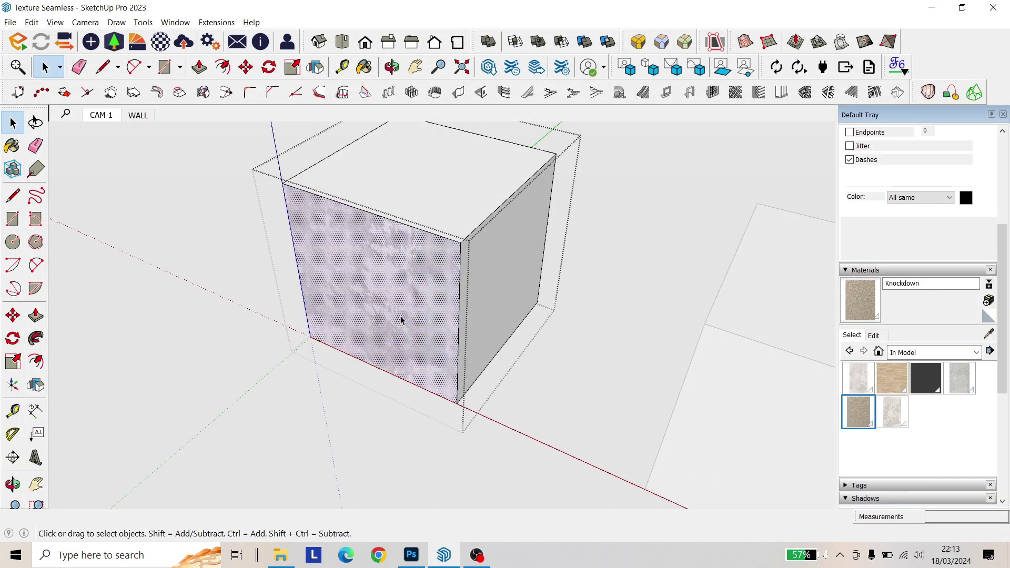
- Sample the 01 texture from the front face and paint all the other faces of the cube with it
scroll(401, 316, up, 3)
drag(440, 242, 494, 284)
click(987, 335)
click(462, 251)
mouse_move(462, 252)
mouse_down()
mouse_move(498, 248)
mouse_move(453, 202)
mouse_move(433, 242)
mouse_move(343, 308)
mouse_move(620, 401)
mouse_move(736, 368)
mouse_up()
key(ctrl+a)
click(453, 202)
- Set the texture width of material 01 to 1339 mm with the aspect ratio locked, after trying 1539 mm
click(873, 335)
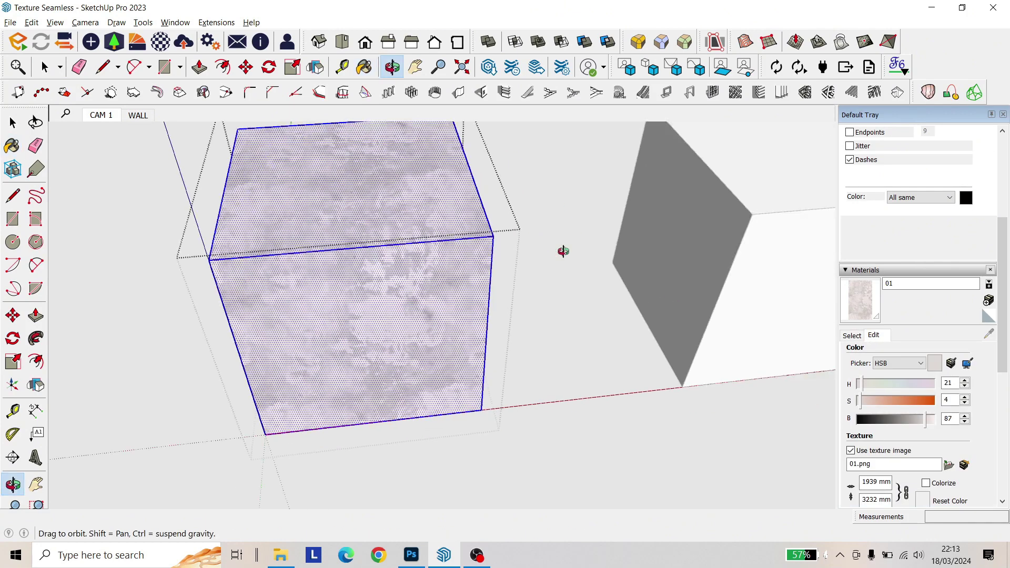
click(868, 412)
key(BackSpace)
text(5)
key(Return)
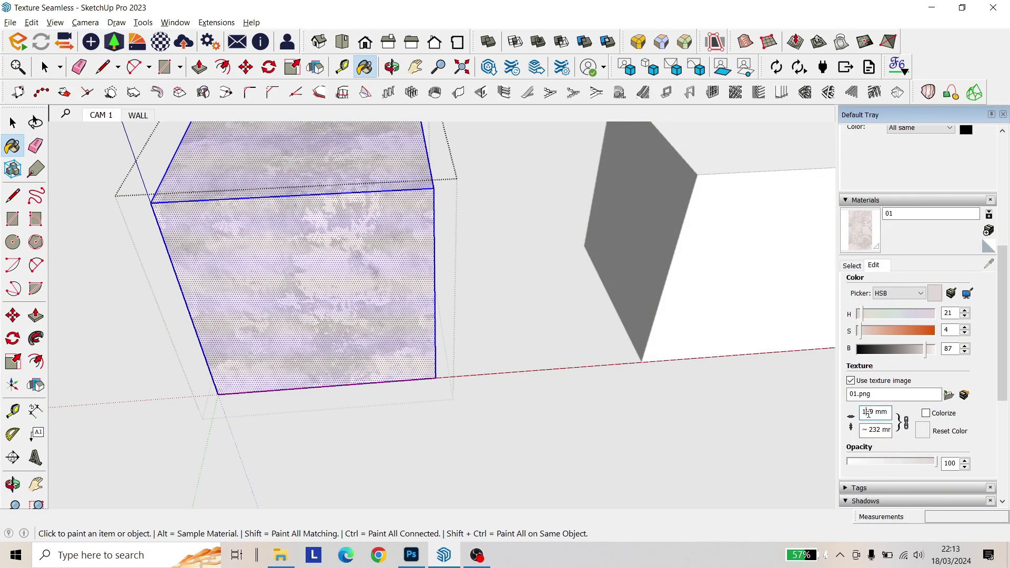
drag(436, 440, 395, 257)
scroll(395, 258, up, 3)
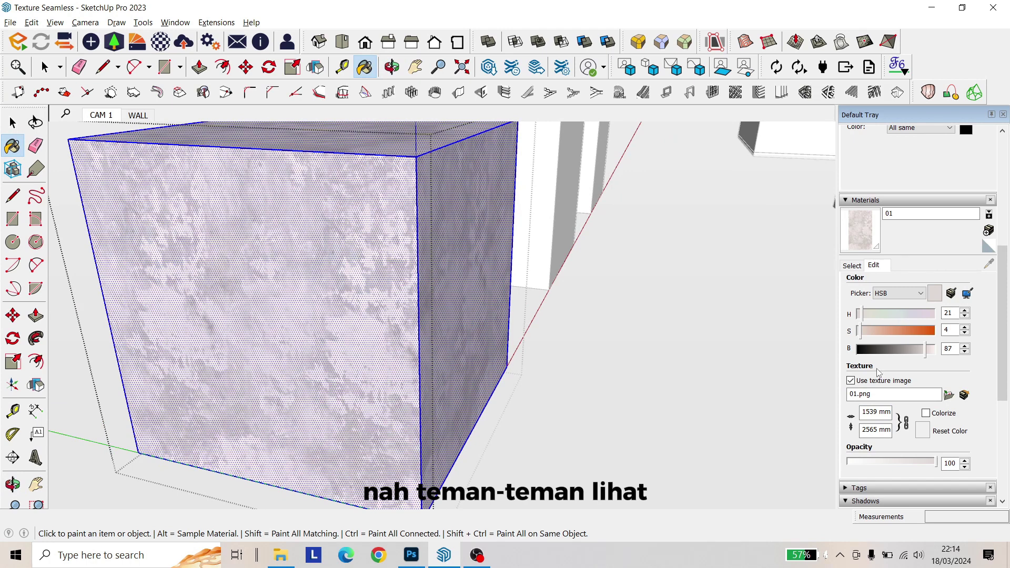
key(BackSpace)
key(Return)
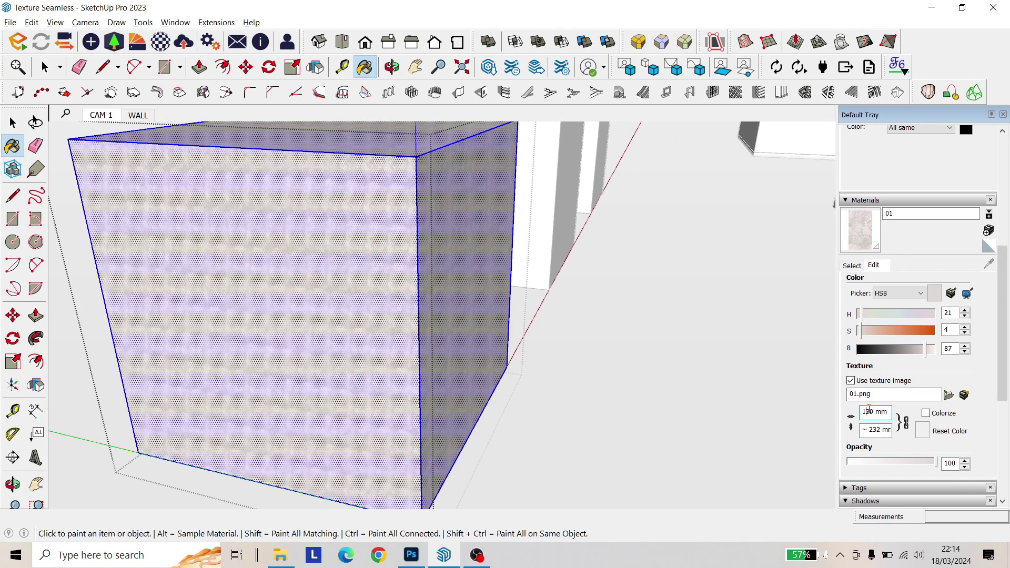
drag(597, 363, 279, 316)
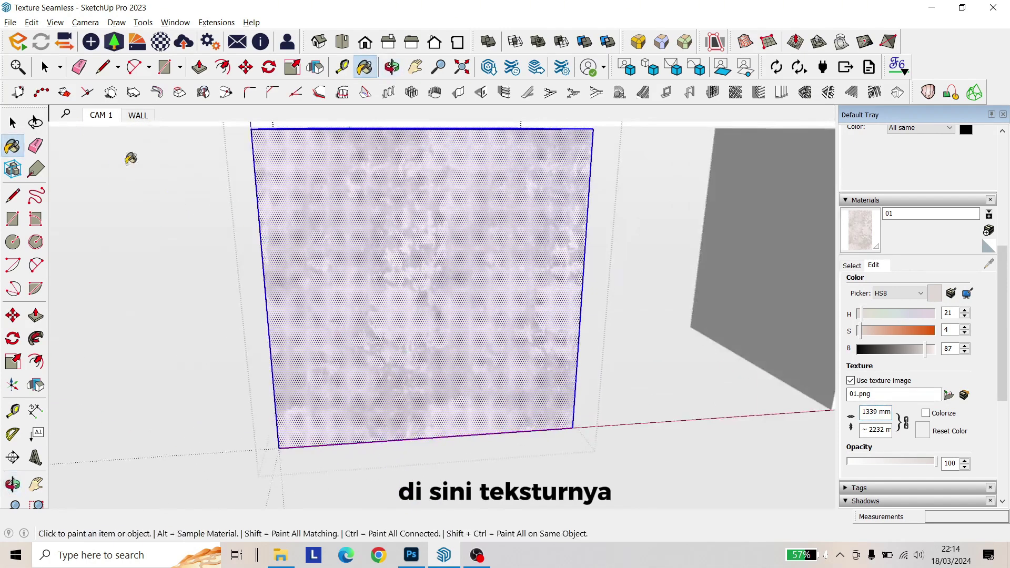
- Leave the cube's editing mode and move it about 4901 mm along the green axis, flush against the WALLPAPER cube
click(13, 123)
mouse_move(559, 338)
mouse_down()
mouse_move(463, 286)
mouse_move(428, 317)
mouse_move(537, 299)
mouse_move(671, 253)
mouse_up()
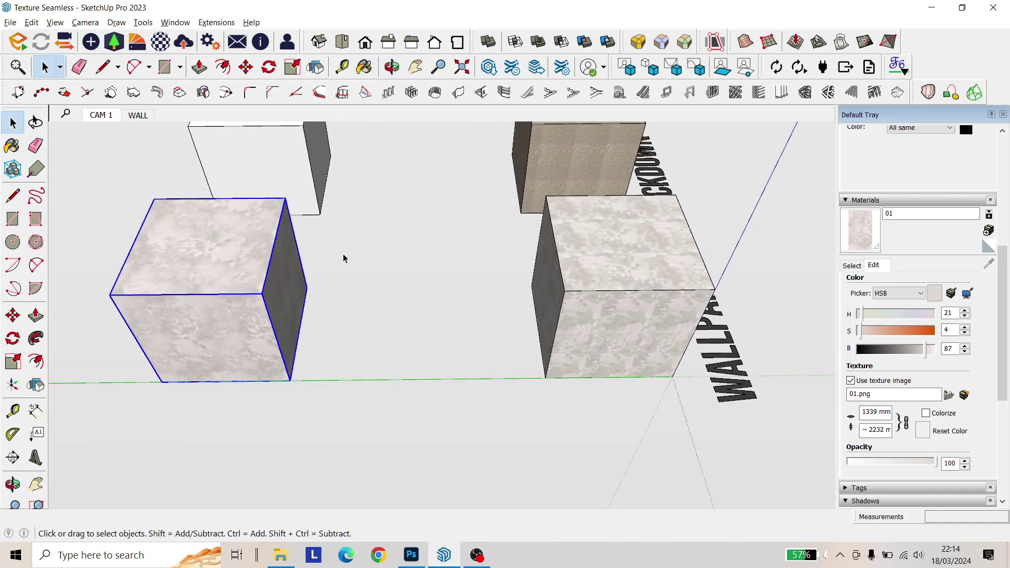
key(m)
click(284, 199)
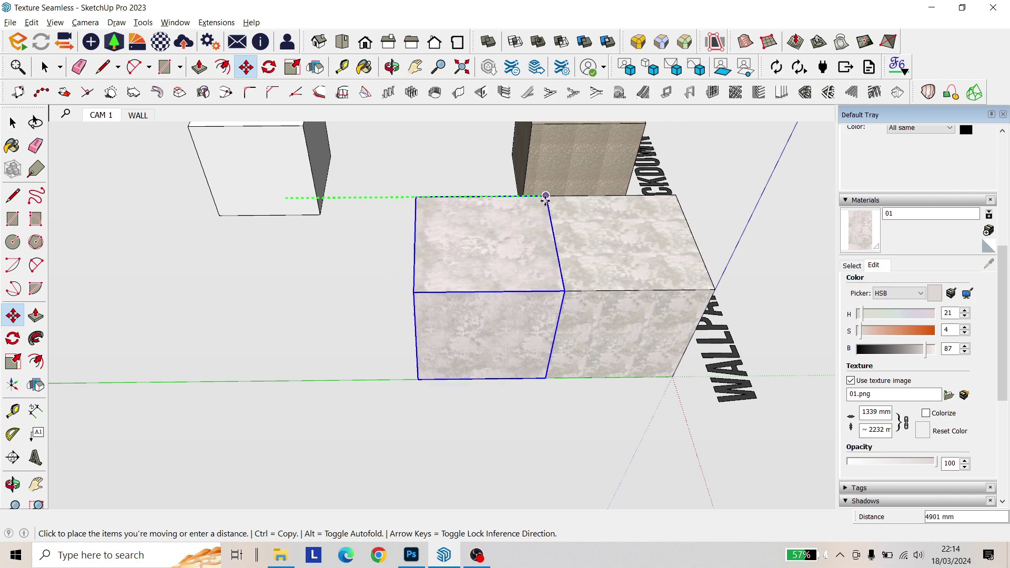
click(546, 195)
- Compare the new texture with the original one across the two cubes' shared edge, looking for visible tile borders
scroll(590, 276, up, 5)
drag(591, 280, 439, 210)
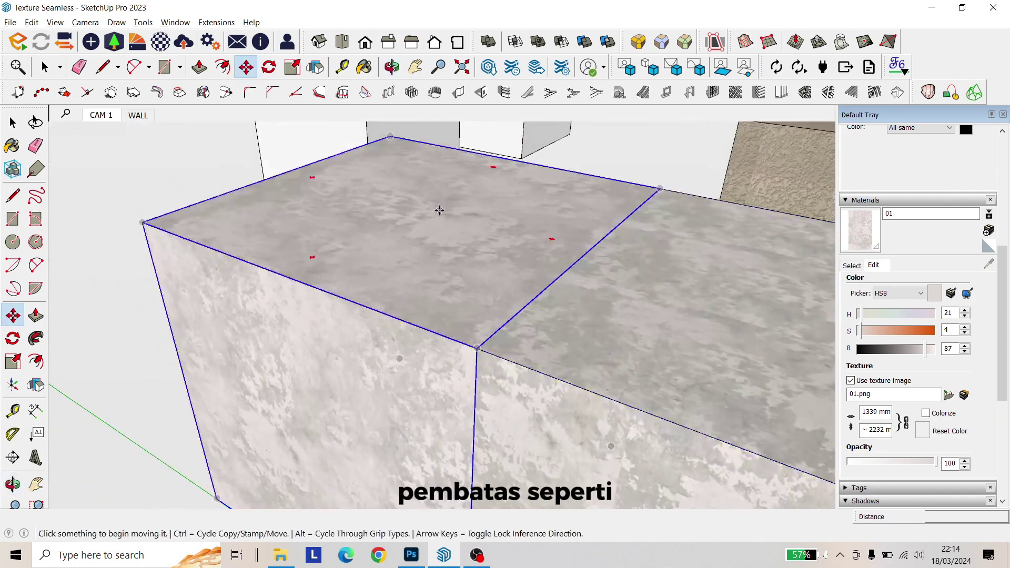
drag(481, 368, 536, 223)
scroll(554, 342, up, 5)
scroll(510, 329, down, 1)
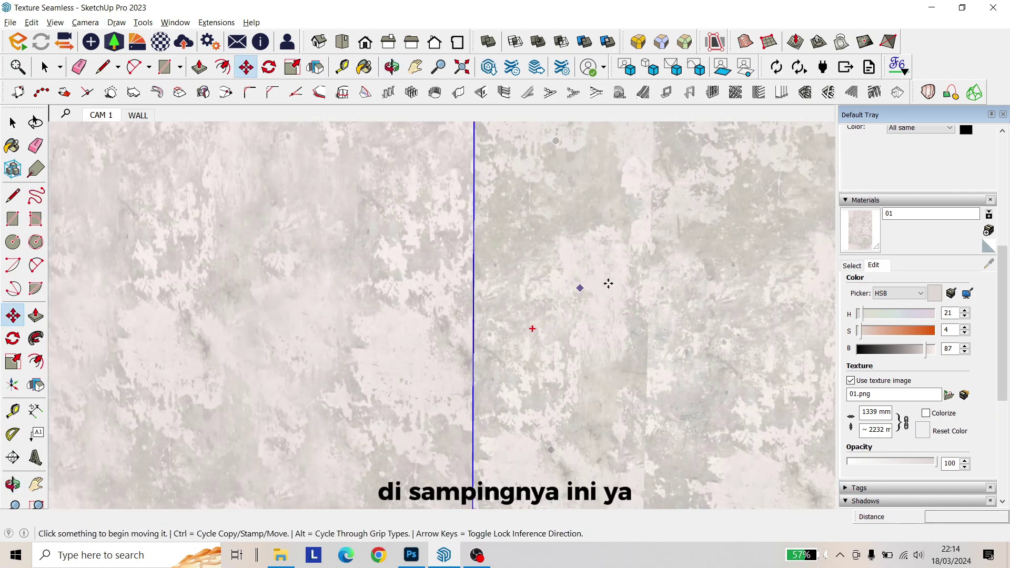
drag(526, 313, 365, 248)
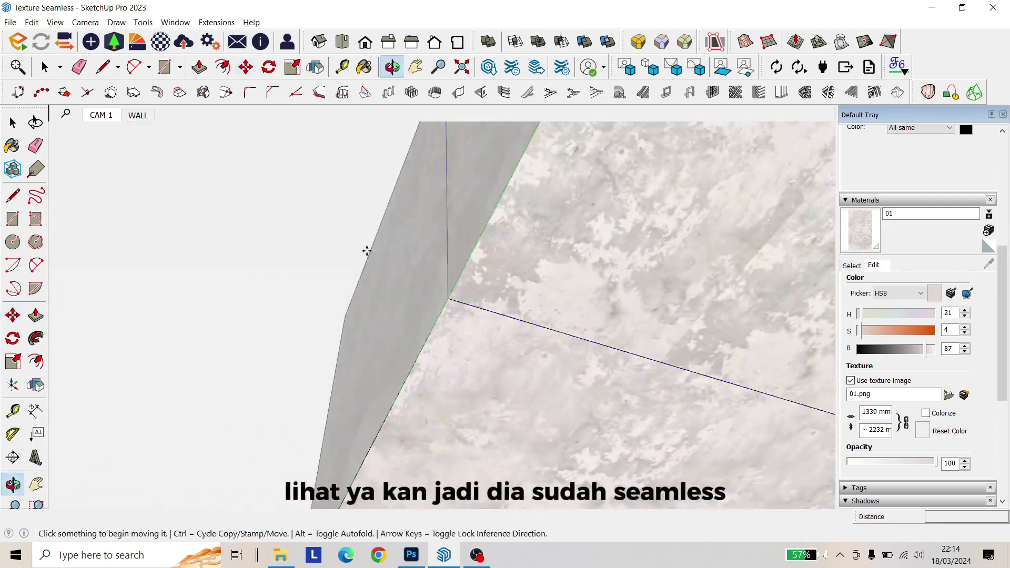
drag(502, 258, 825, 334)
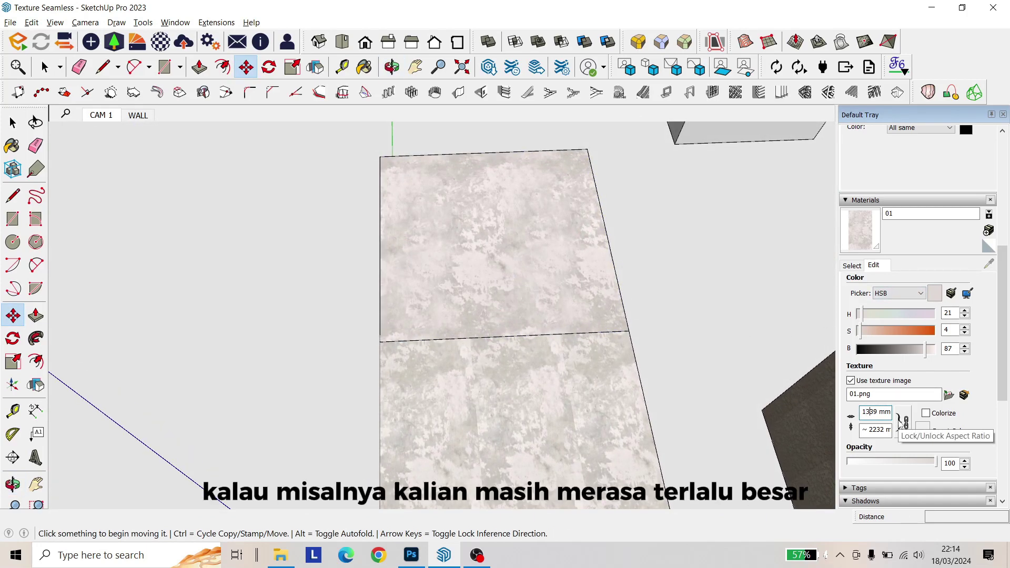
- Try texture widths of 1239 mm and 139 mm for material 01 and examine the pattern repetition up close
text(2)
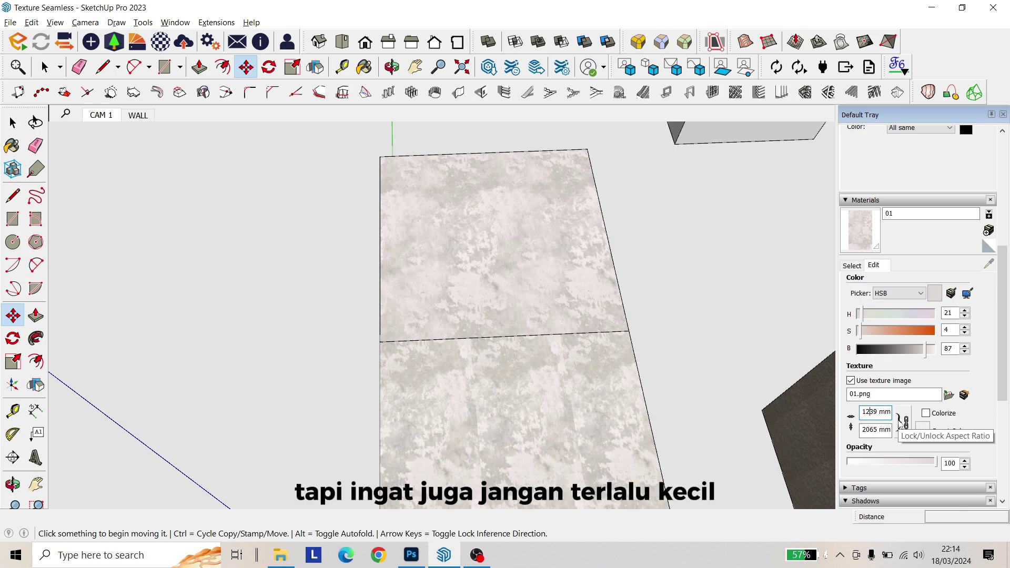
text(3)
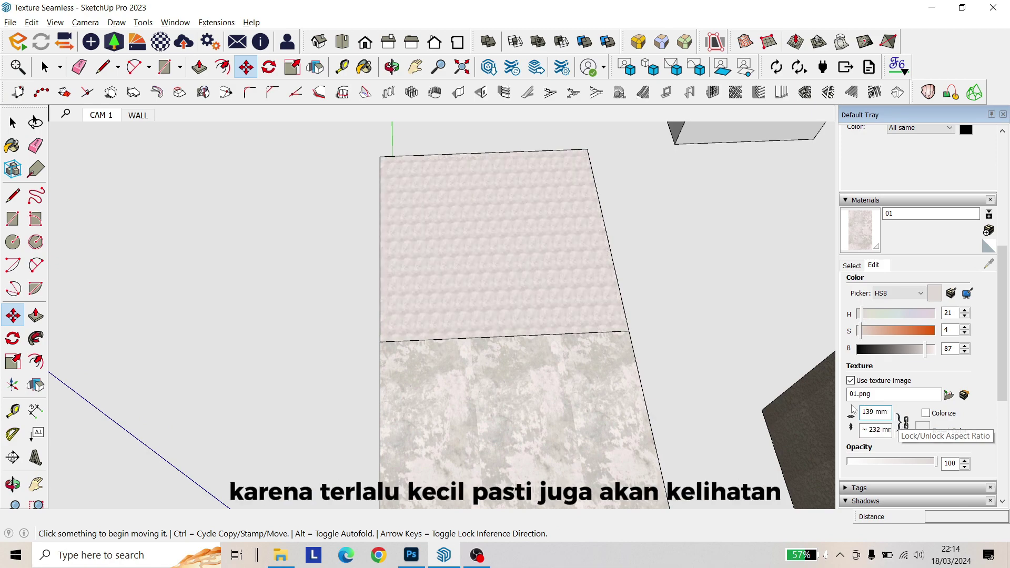
scroll(531, 319, up, 8)
scroll(538, 334, down, 4)
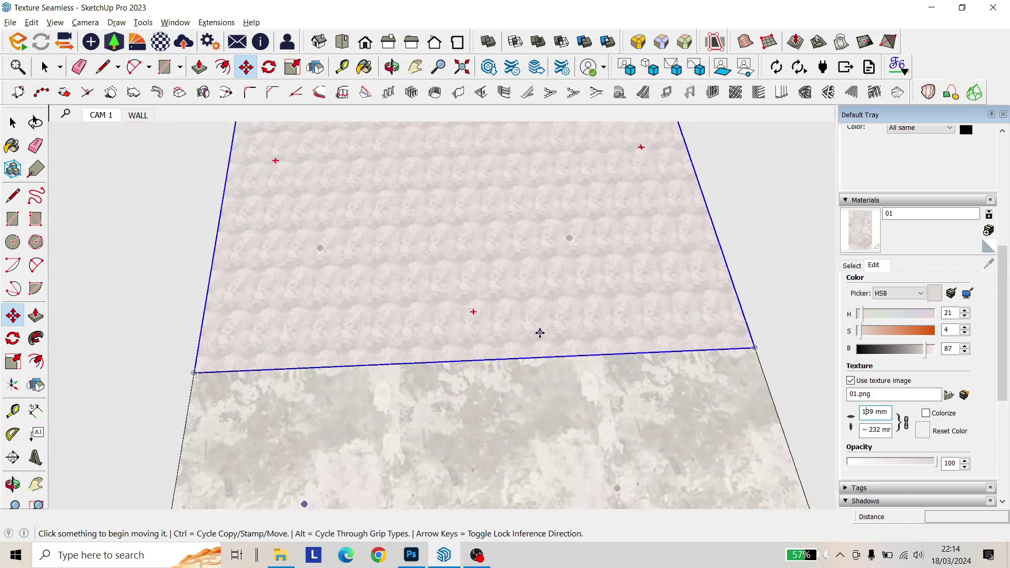
scroll(540, 333, down, 1)
scroll(540, 332, up, 2)
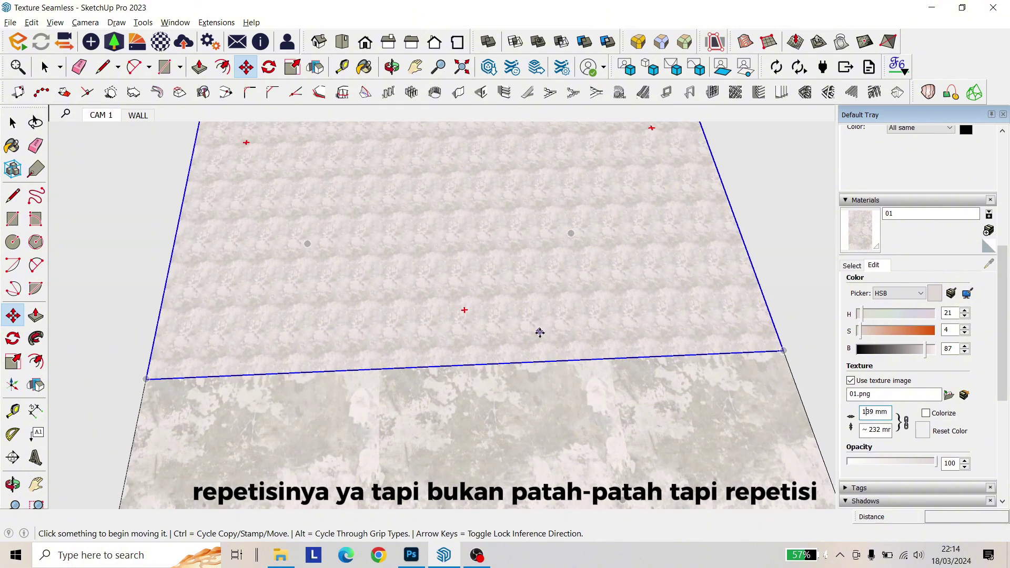
scroll(540, 332, up, 1)
- Set the texture width of material 01 to 1200 mm and check the result on the cube
text(2)
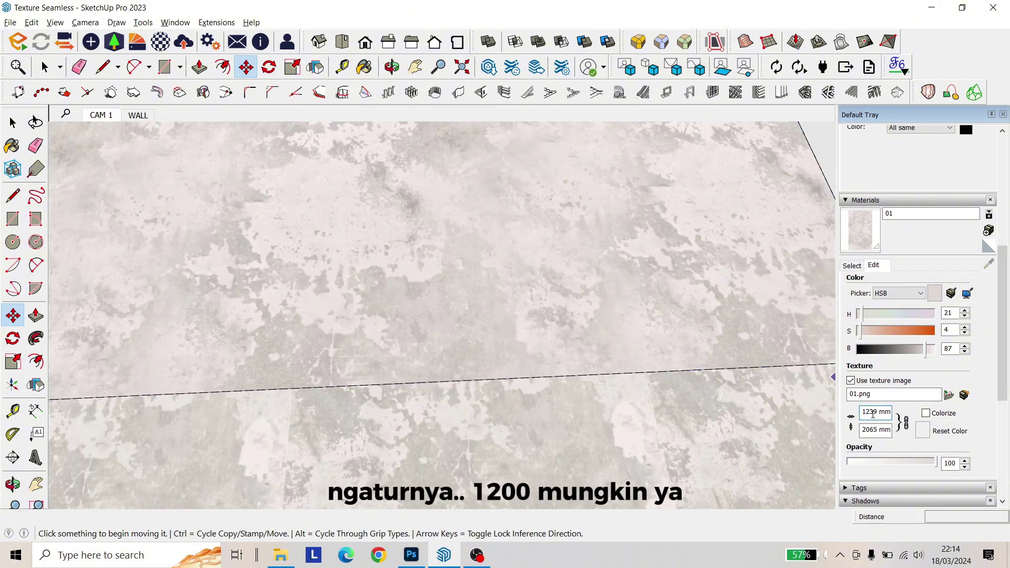
key(Delete)
key(Delete)
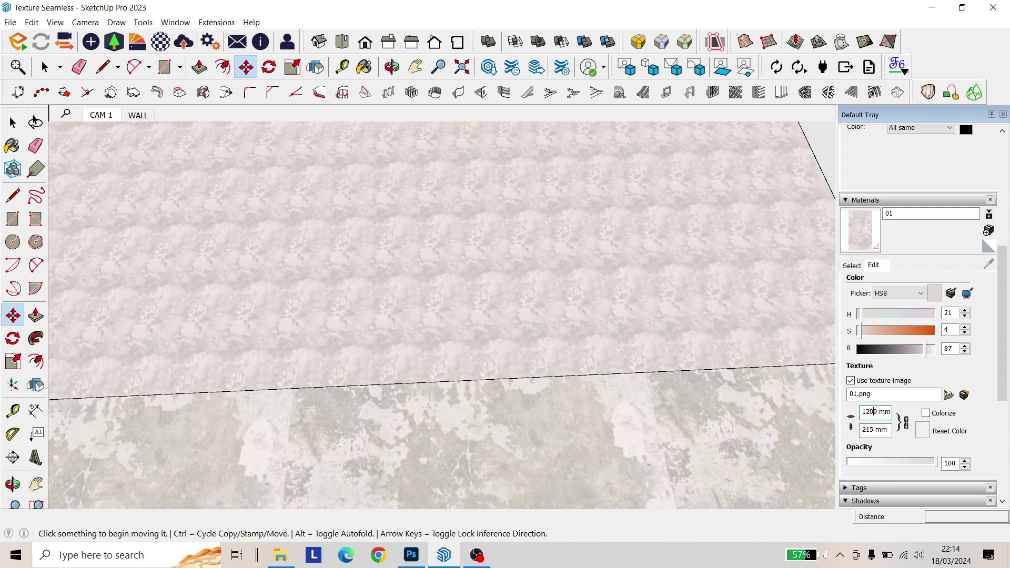
text(00)
key(Return)
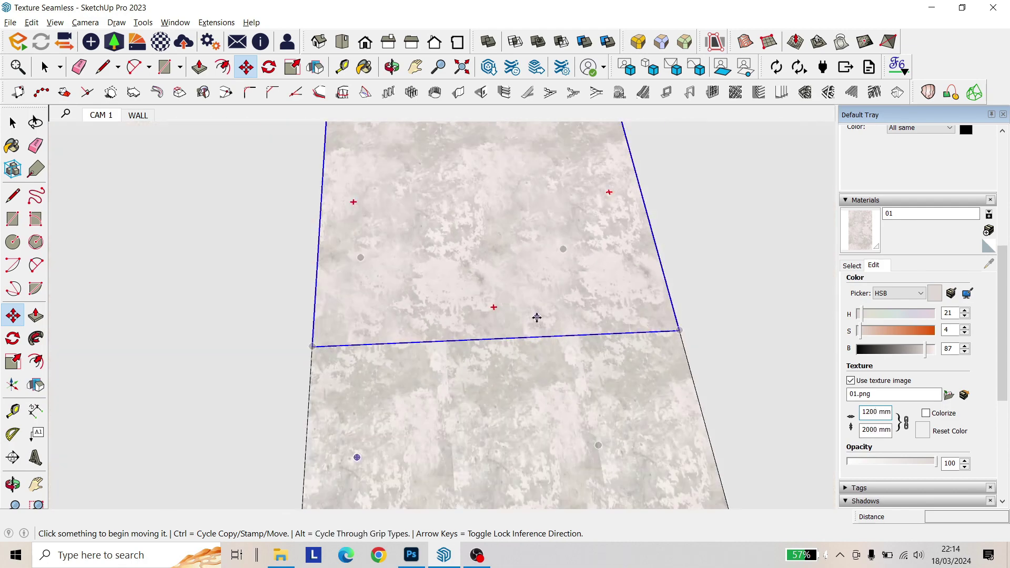
drag(537, 317, 696, 269)
drag(665, 254, 410, 243)
key(m)
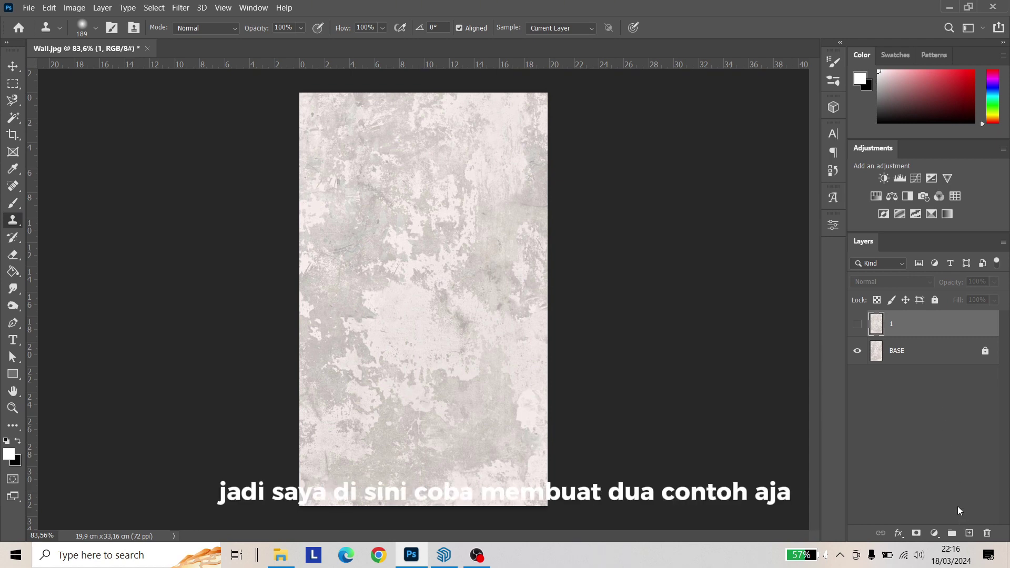
- In Photoshop, duplicate the BASE layer, place the copy above layer 1 and rename it 2
click(922, 360)
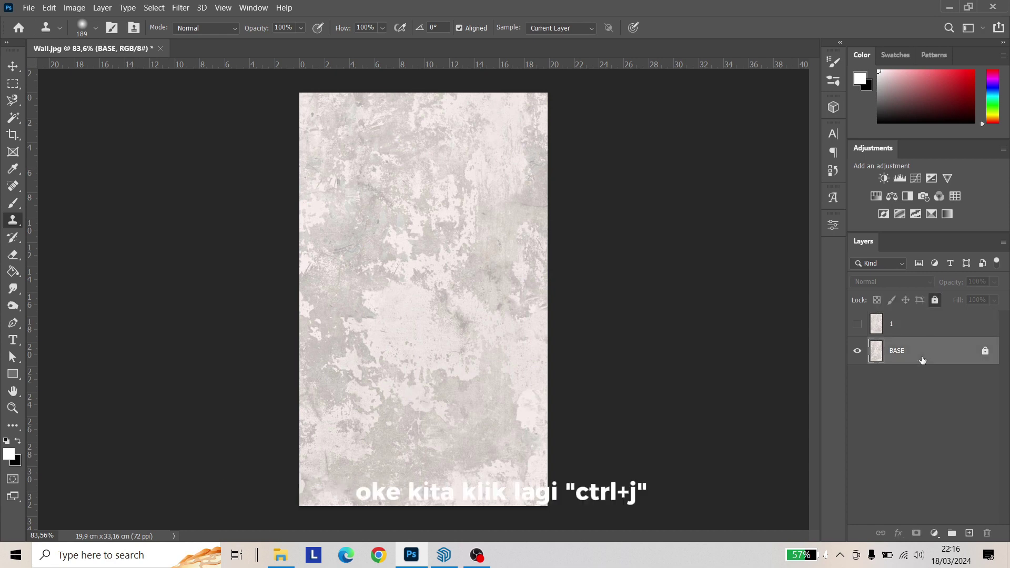
key(ctrl+j)
drag(921, 357, 914, 320)
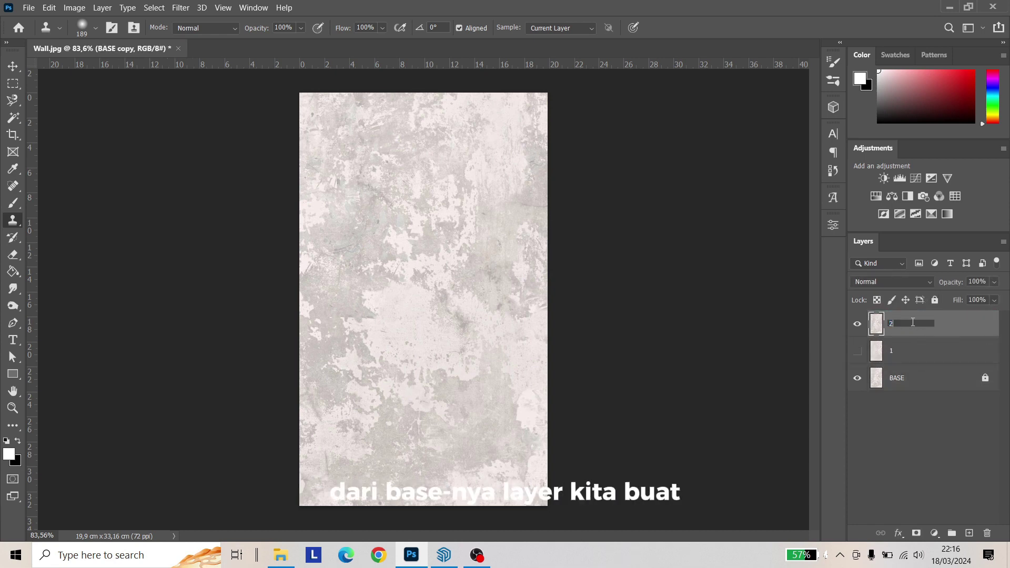
key(Return)
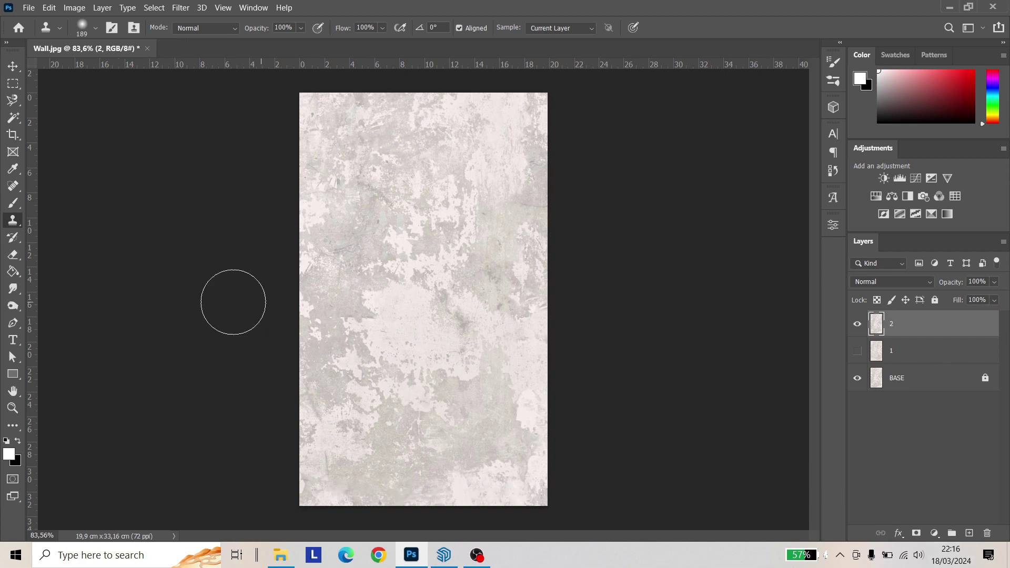
- Apply the Offset filter to layer 2 with +281 px horizontal, +371 px vertical and Wrap Around, placing the seam along the image's vertical centre
click(180, 9)
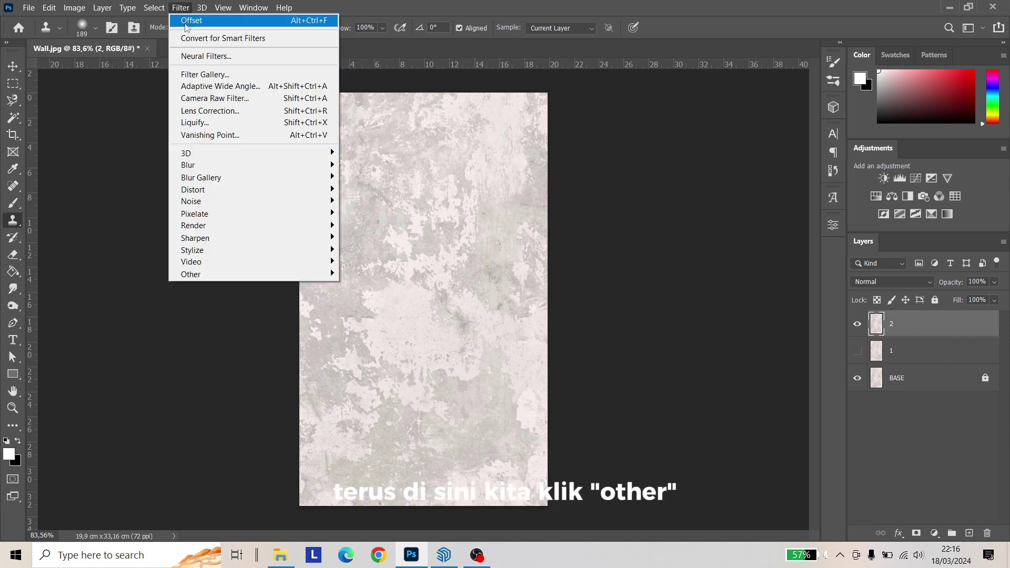
click(226, 274)
click(362, 334)
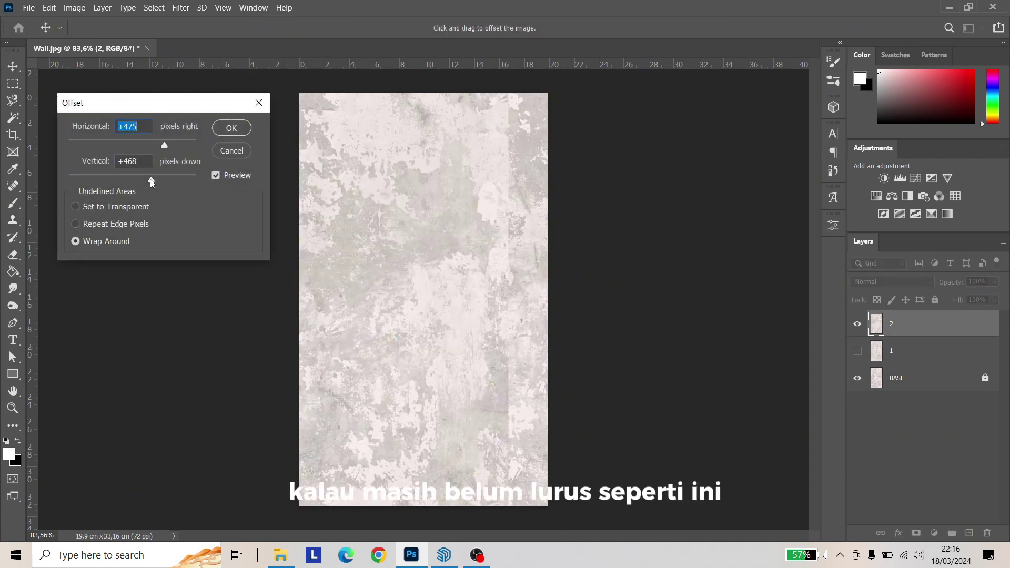
mouse_move(156, 179)
mouse_down()
mouse_move(148, 178)
mouse_move(151, 147)
mouse_up()
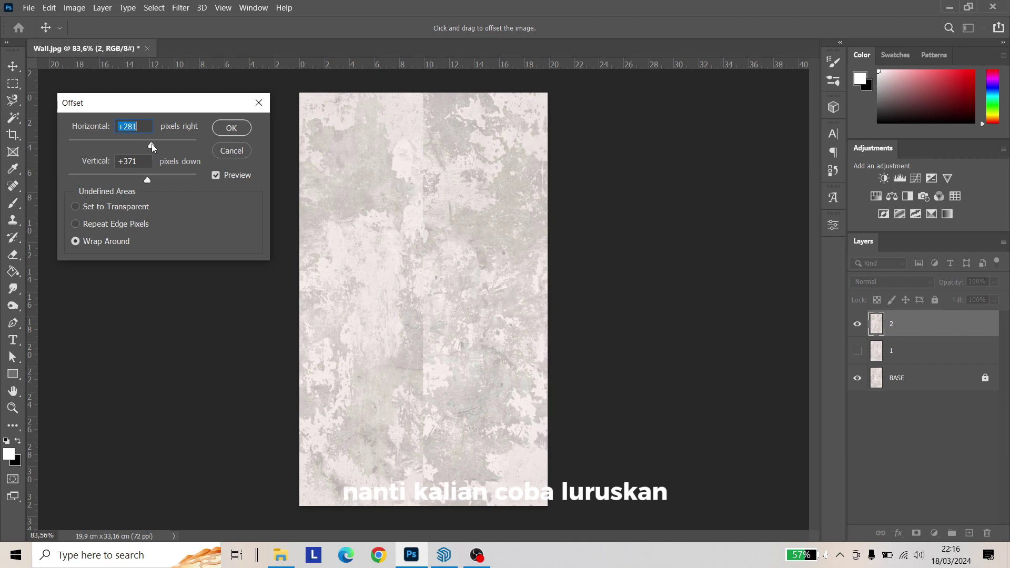
click(232, 128)
- Marquee-select a full-height strip about 2 cm wide over the central seam and fill it Content-Aware in Normal mode at 100% opacity
key(s)
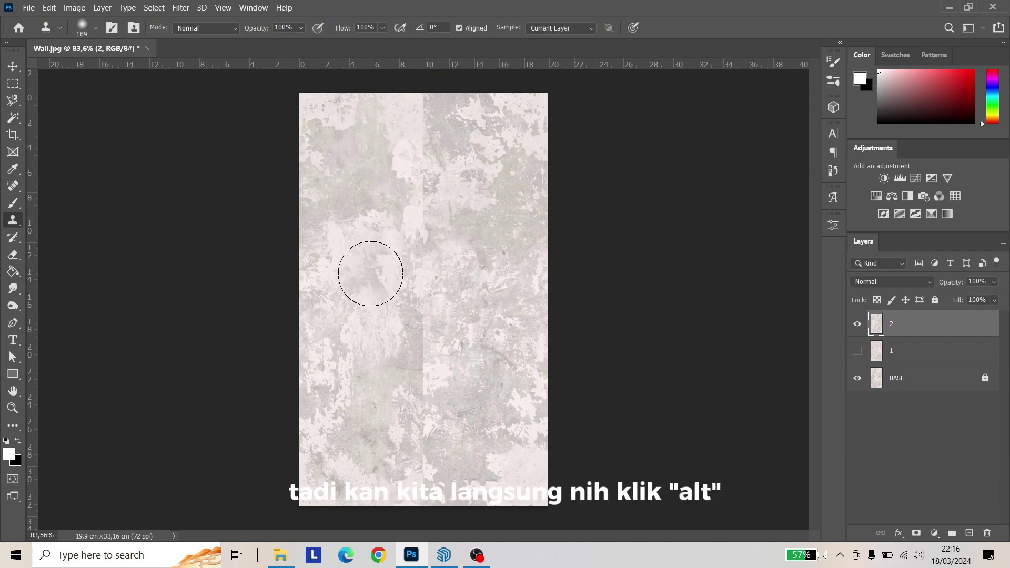
alt+click(344, 293)
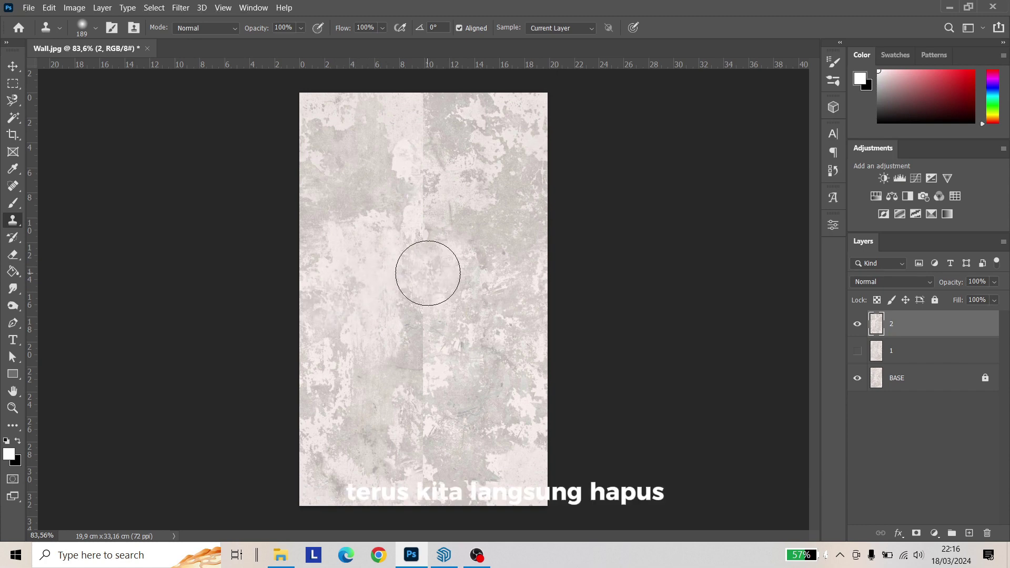
click(8, 84)
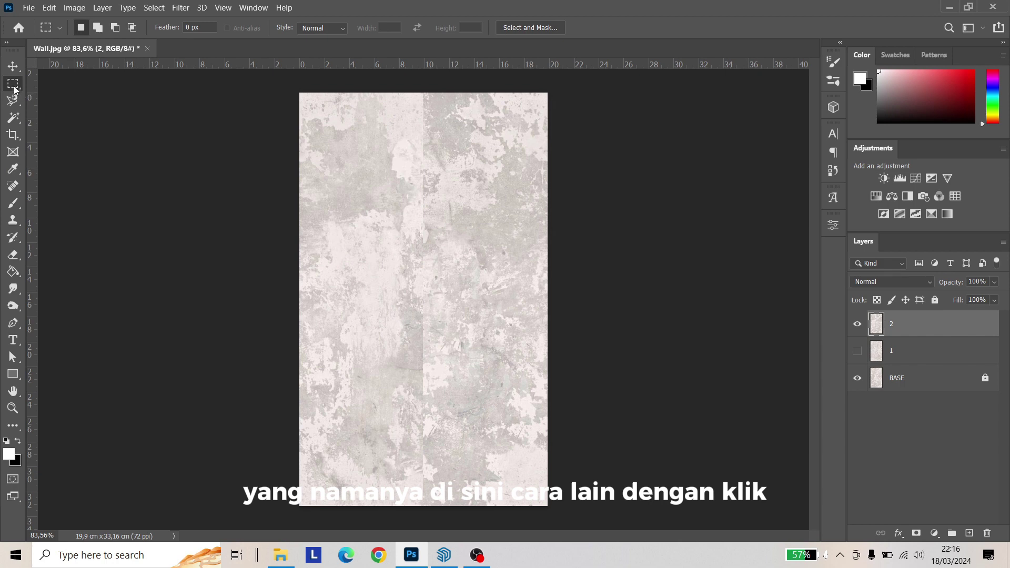
drag(411, 84, 436, 513)
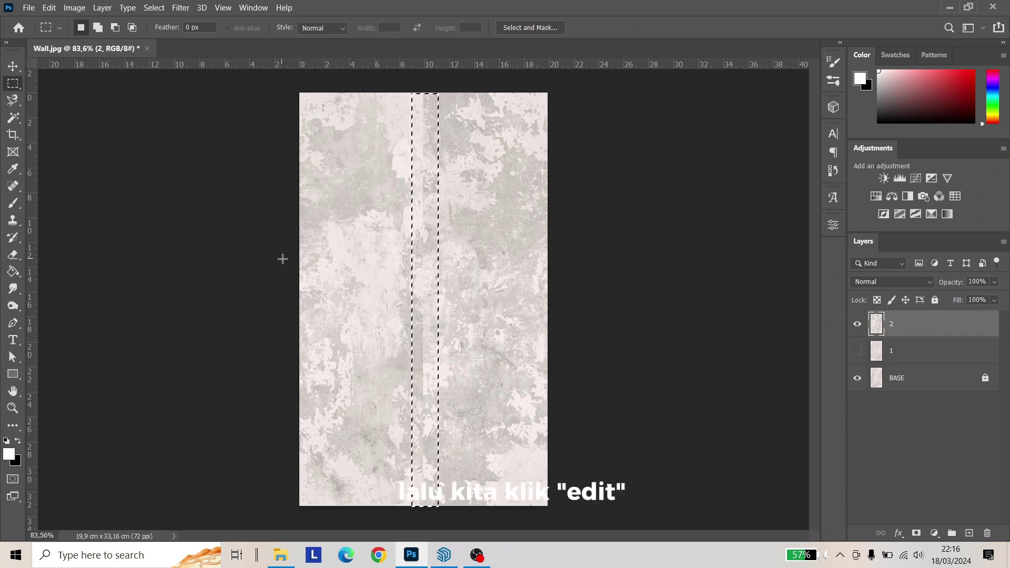
click(55, 10)
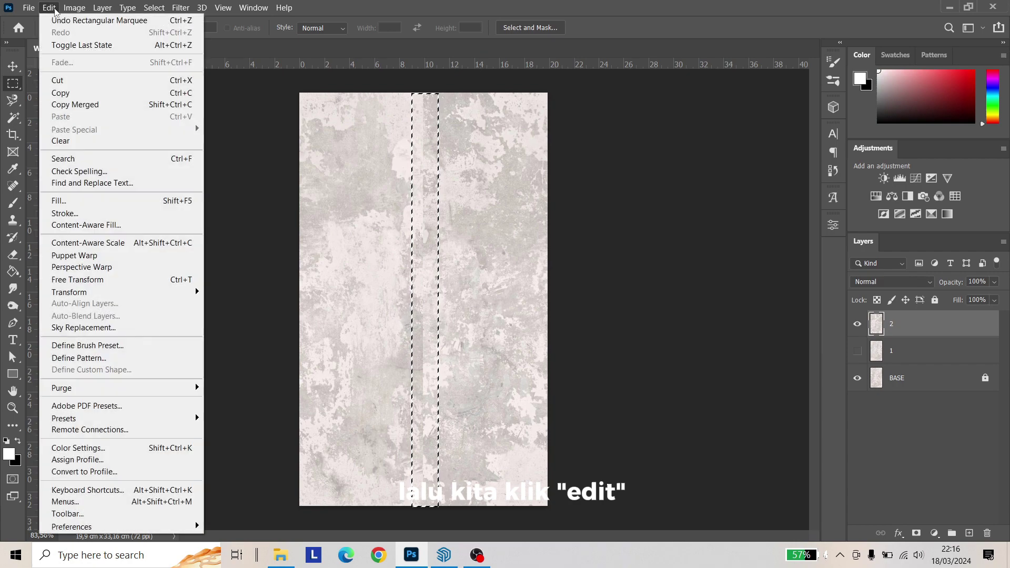
click(85, 203)
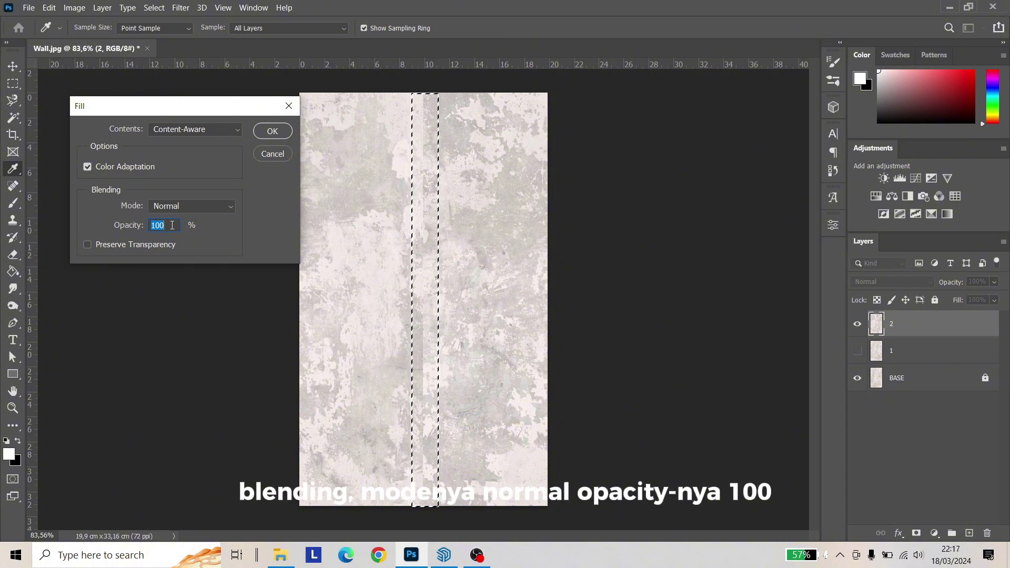
click(266, 135)
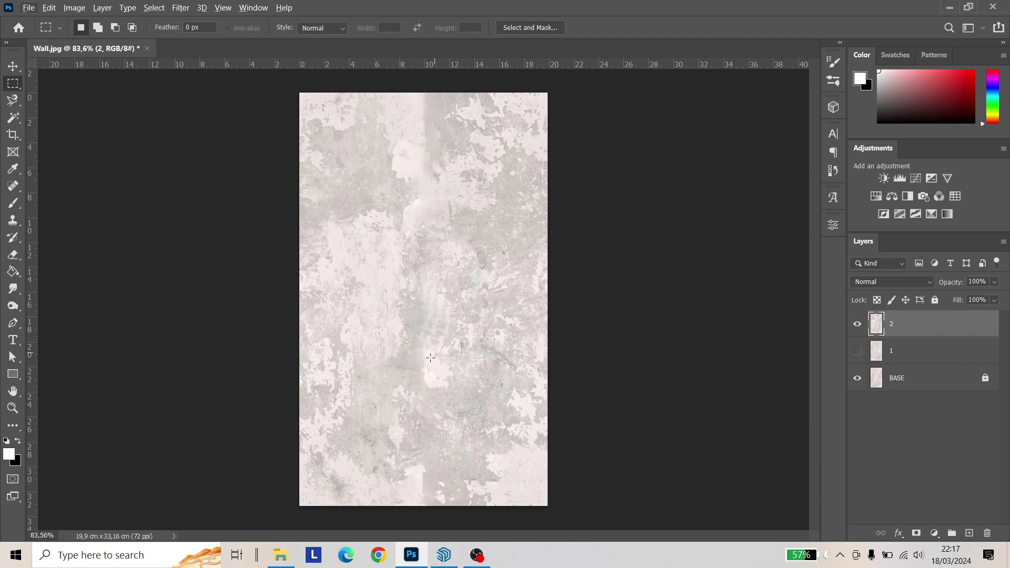
- Inspect the filled strip for leftover lines and heal the seam in the upper part of layer 2 with a smaller Spot Healing Brush
scroll(427, 497, up, 4)
scroll(428, 494, down, 4)
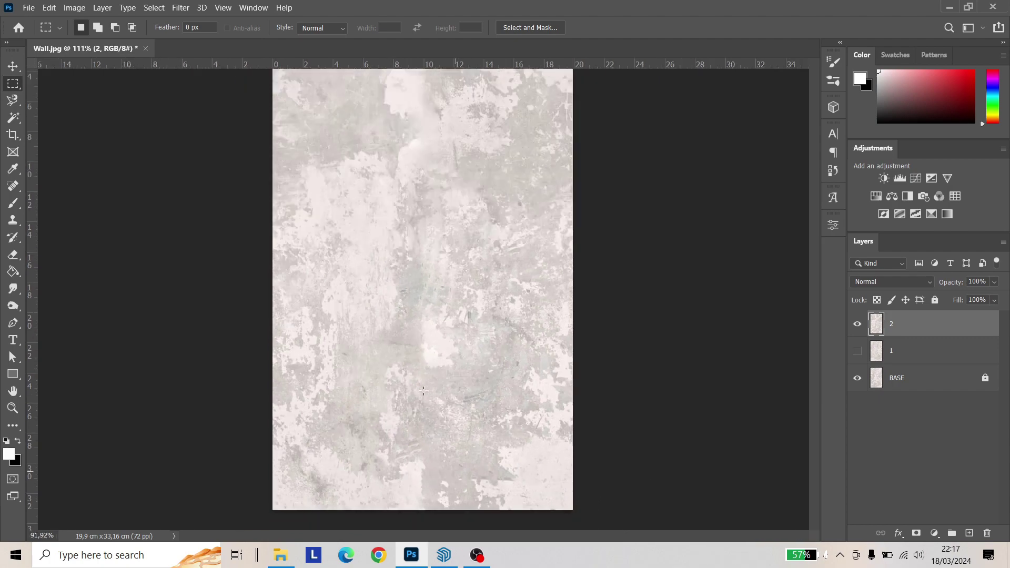
scroll(428, 210, up, 11)
scroll(428, 112, up, 4)
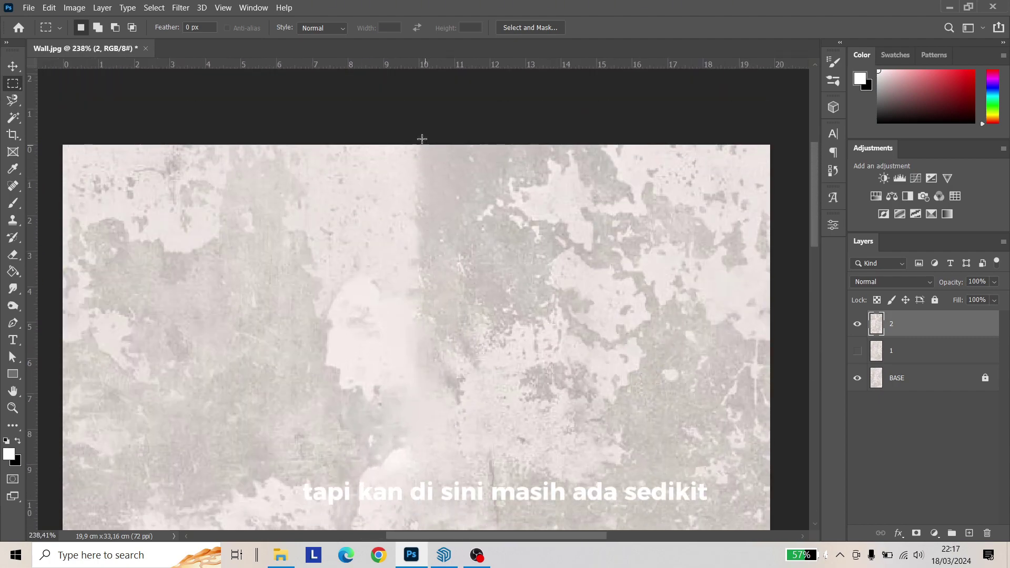
scroll(420, 158, down, 3)
scroll(423, 150, down, 5)
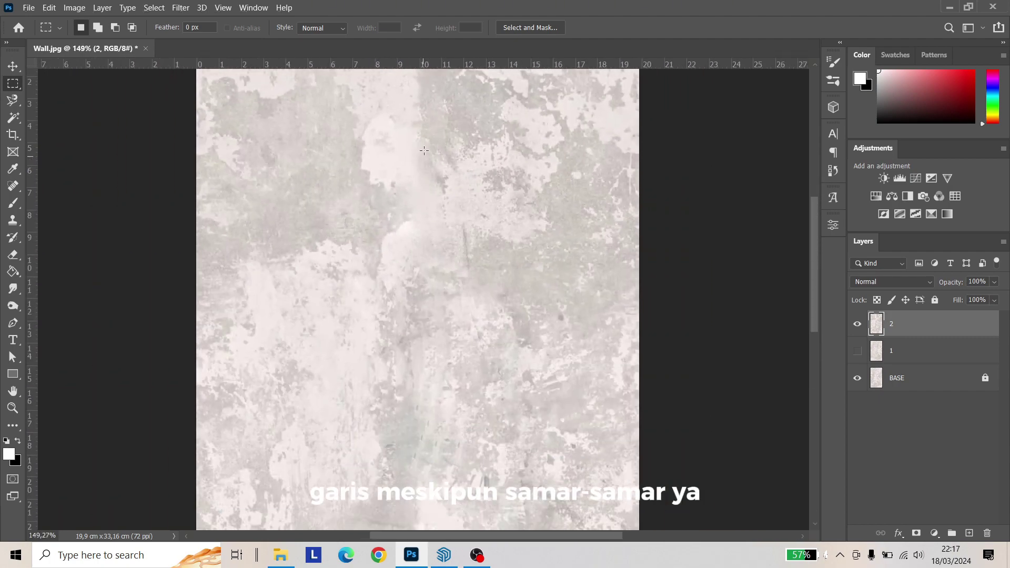
scroll(423, 147, up, 1)
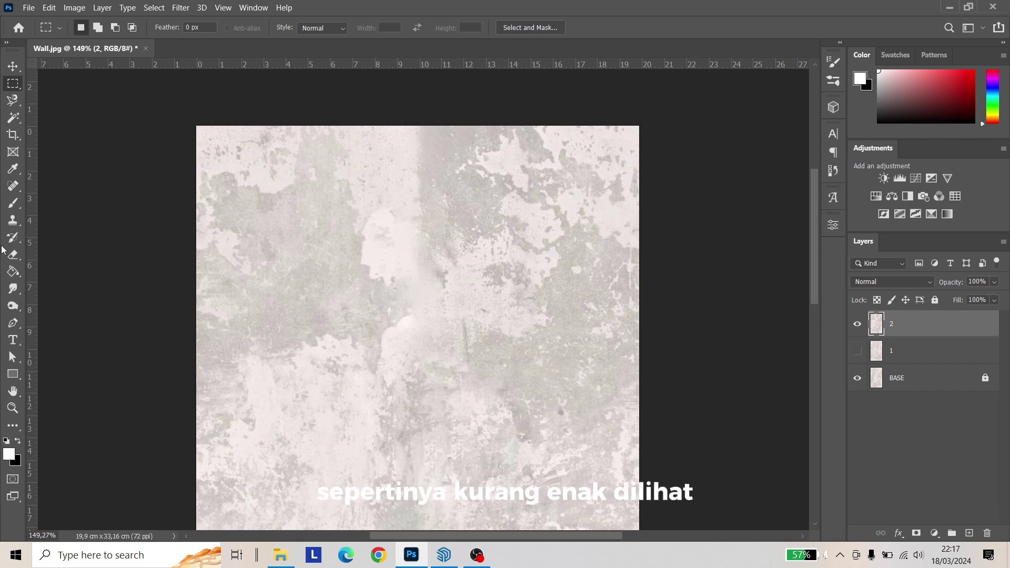
click(19, 190)
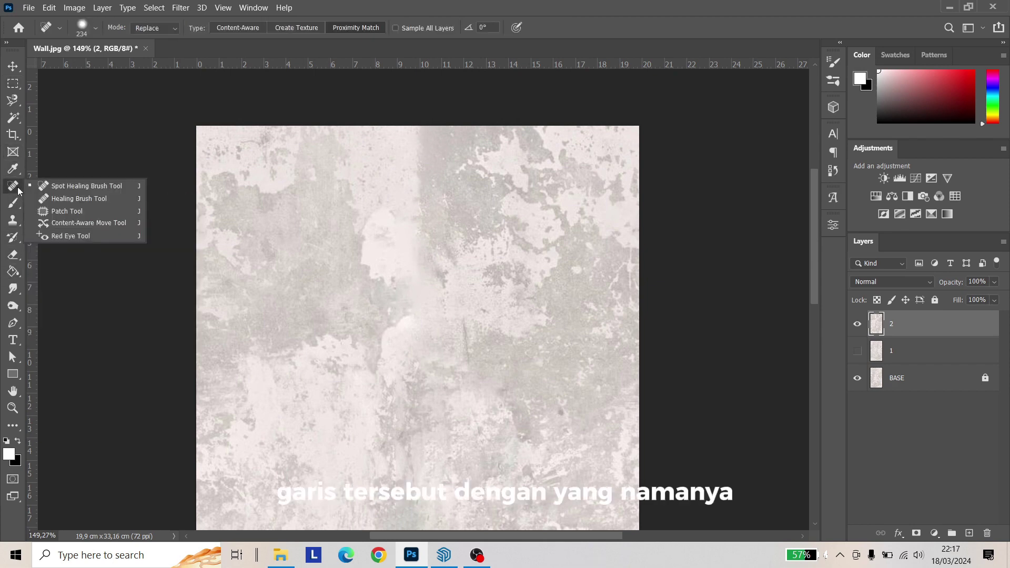
drag(509, 223, 443, 226)
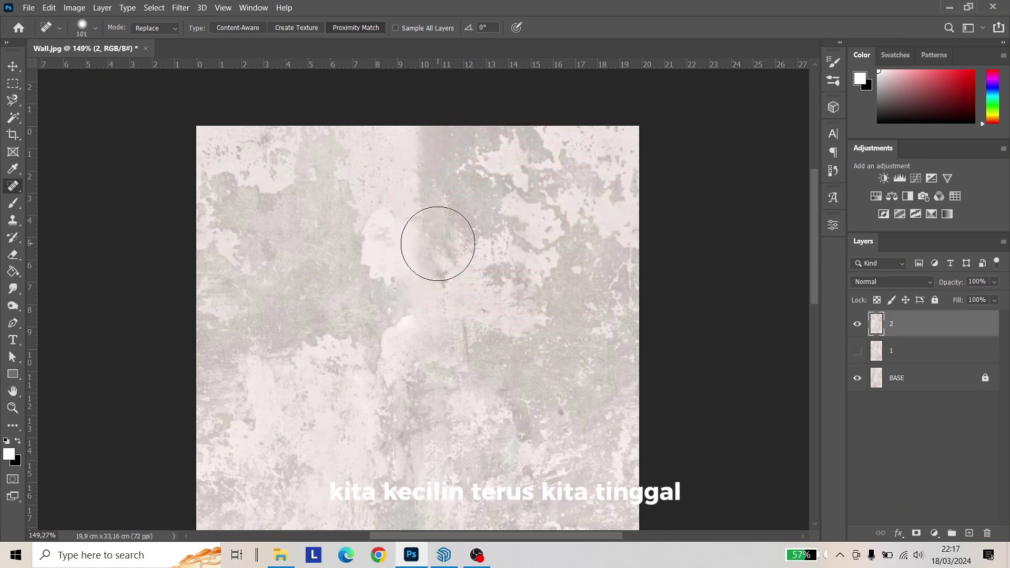
mouse_move(396, 149)
mouse_down()
mouse_move(386, 153)
mouse_move(420, 158)
mouse_up()
scroll(472, 284, down, 1)
key(super)
key(super)
scroll(485, 330, down, 4)
scroll(458, 294, down, 2)
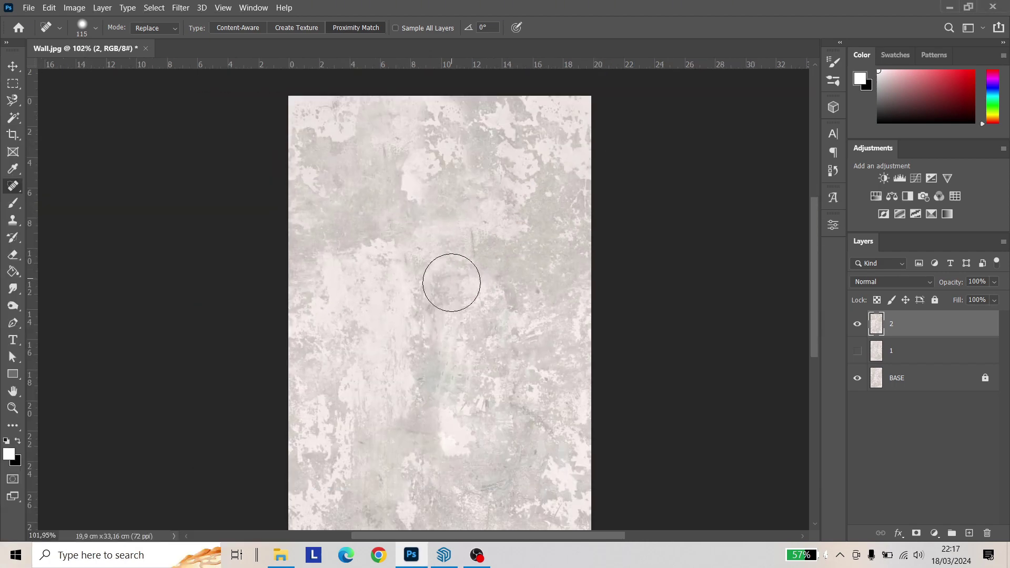
- Enlarge the Spot Healing Brush to 145 px and heal the rest of the central seam down to the bottom of layer 2
scroll(483, 359, down, 1)
key(bracketright)
key(bracketright)
scroll(419, 419, down, 3)
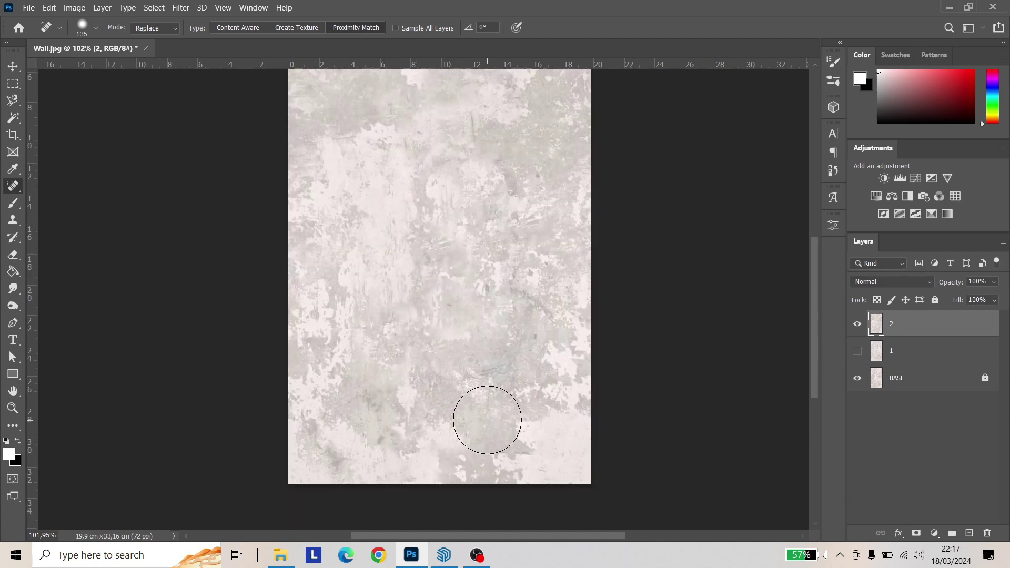
key(bracketright)
scroll(420, 285, down, 3)
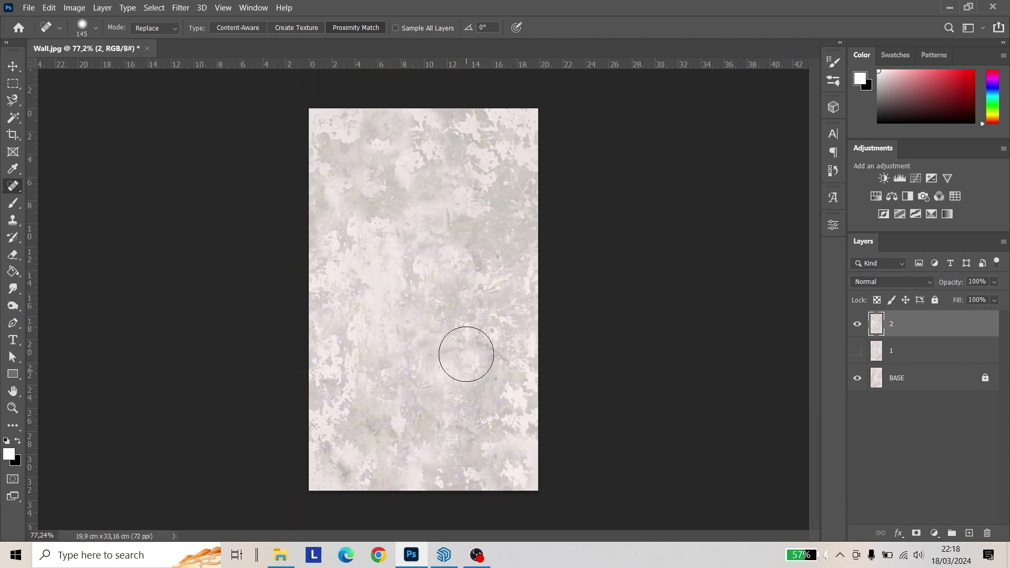
- Apply the Offset filter to layer 2 again with +388 px horizontal, +533 px vertical and Wrap Around
click(174, 9)
mouse_move(211, 274)
click(386, 333)
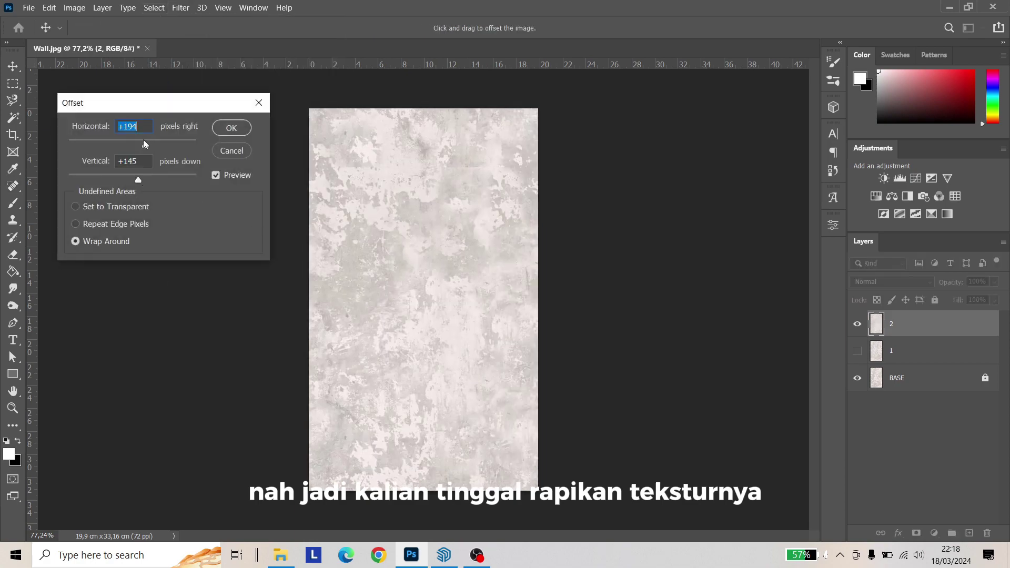
drag(143, 140, 132, 141)
mouse_move(138, 179)
mouse_down()
mouse_move(123, 173)
mouse_move(153, 176)
mouse_move(158, 146)
mouse_up()
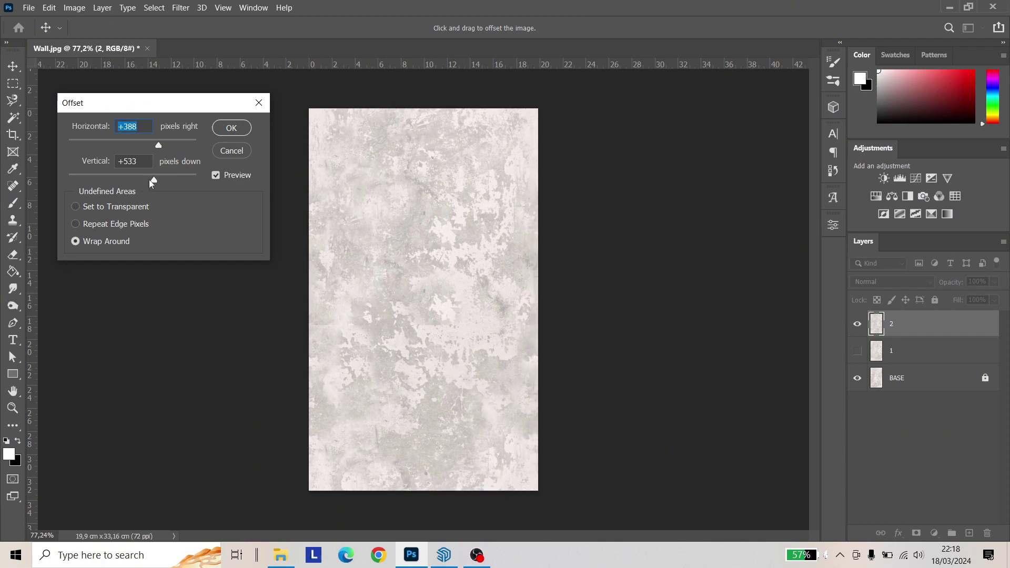
click(231, 129)
- Touch up a patch in the left half of layer 2, around mid-height, with the Spot Healing Brush
scroll(364, 334, up, 7)
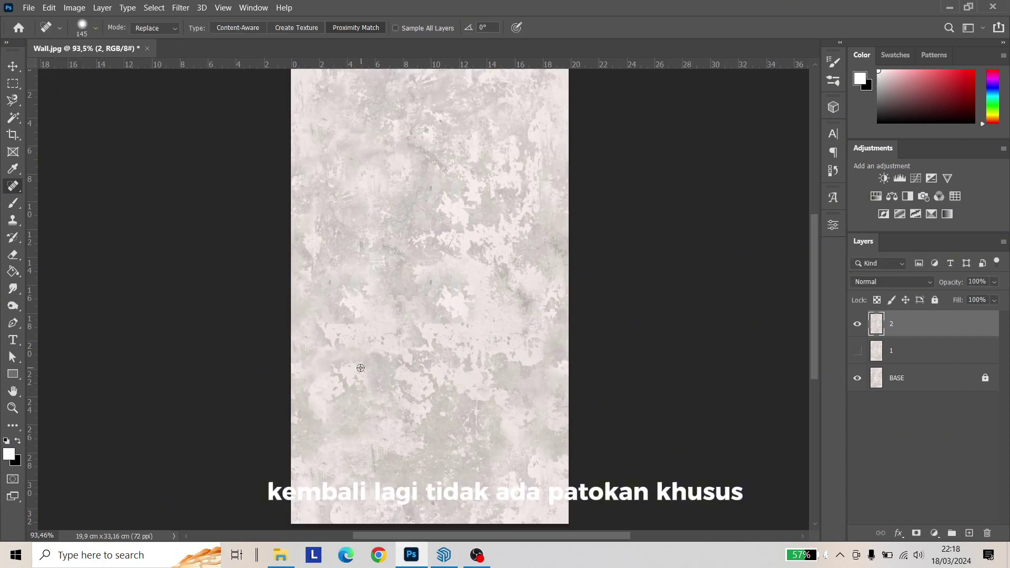
click(333, 300)
scroll(421, 294, down, 4)
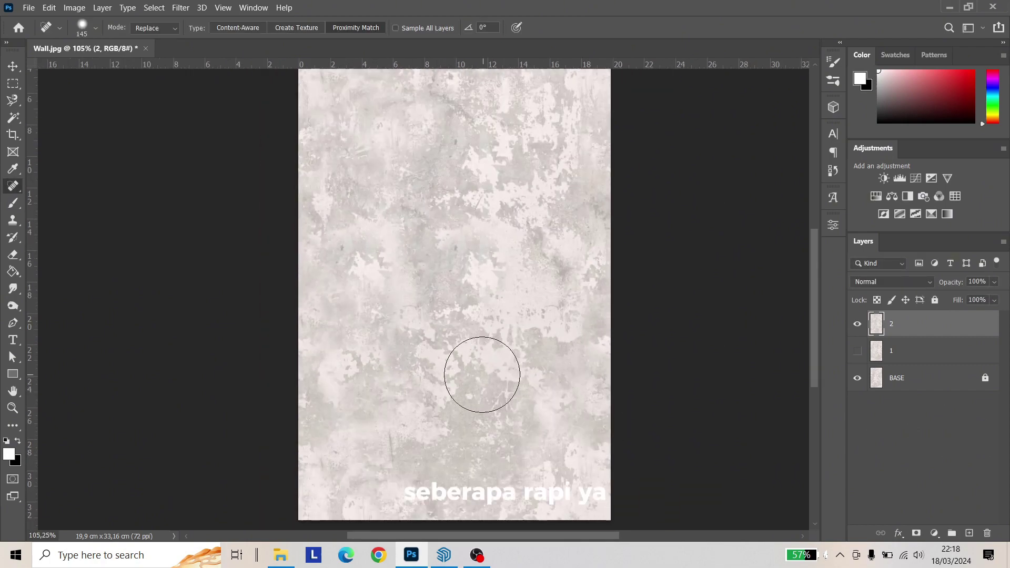
- Save the finished texture as 02.png in the For Utube 19 folder and switch to SketchUp
click(28, 8)
click(61, 159)
key(Return)
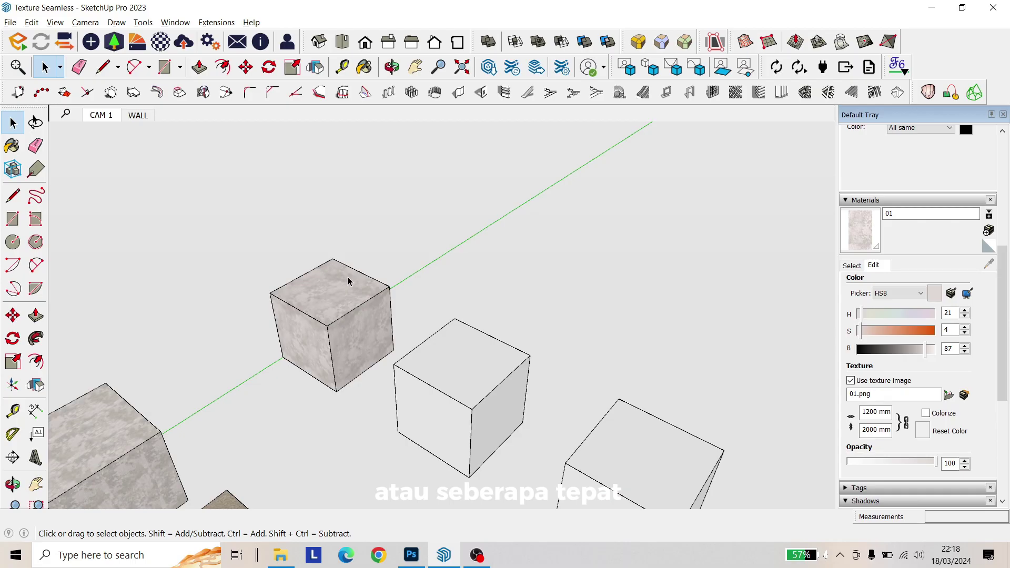
- Copy the cube textured with material 01 about 7690 mm backwards along the green axis
scroll(348, 281, down, 3)
scroll(388, 232, up, 3)
click(388, 234)
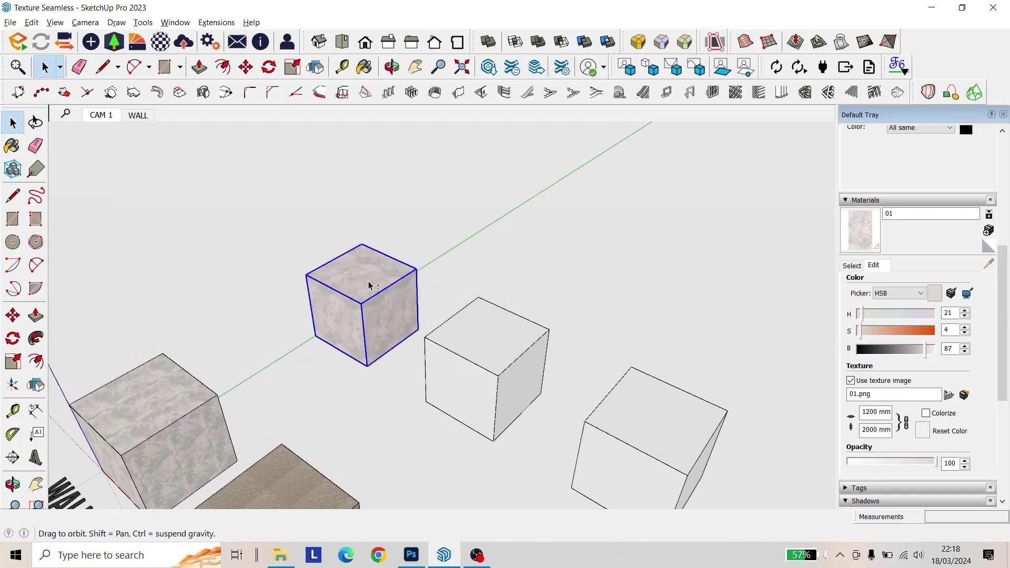
key(m)
key(ctrl)
click(363, 243)
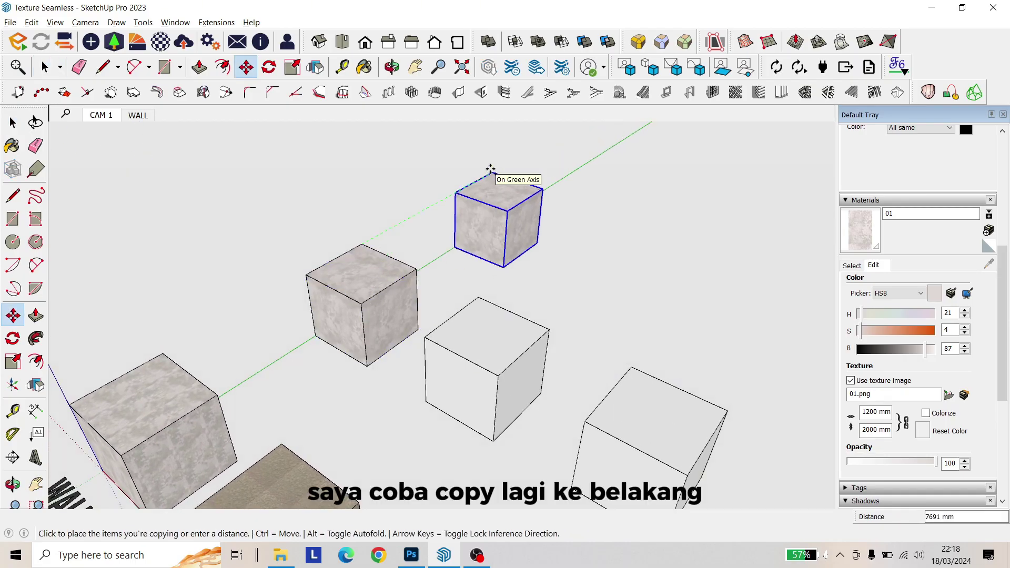
click(491, 171)
- Open the copied cube for editing and reset all its faces to the Default material
click(13, 122)
double_click(474, 210)
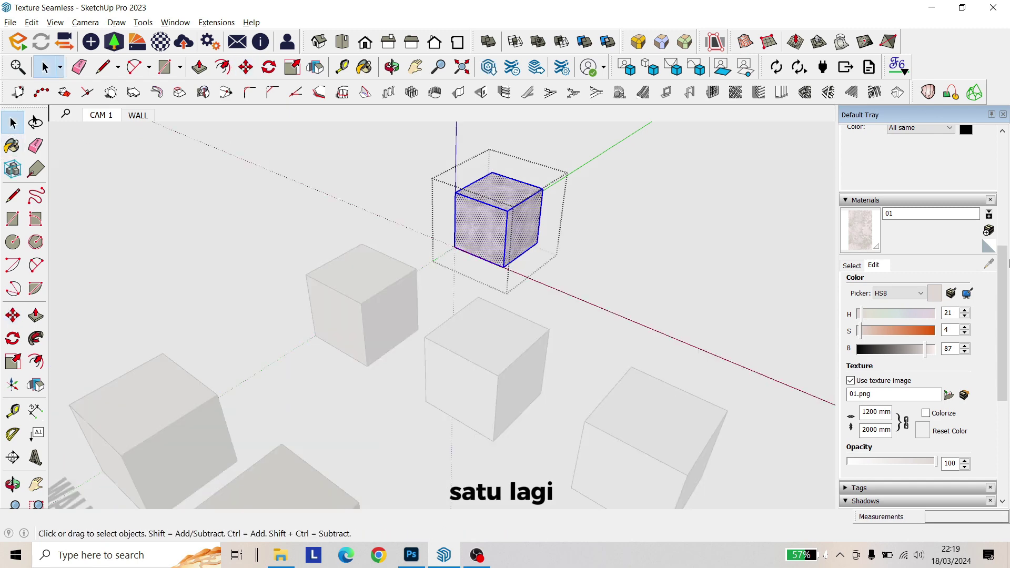
click(987, 244)
scroll(507, 207, up, 2)
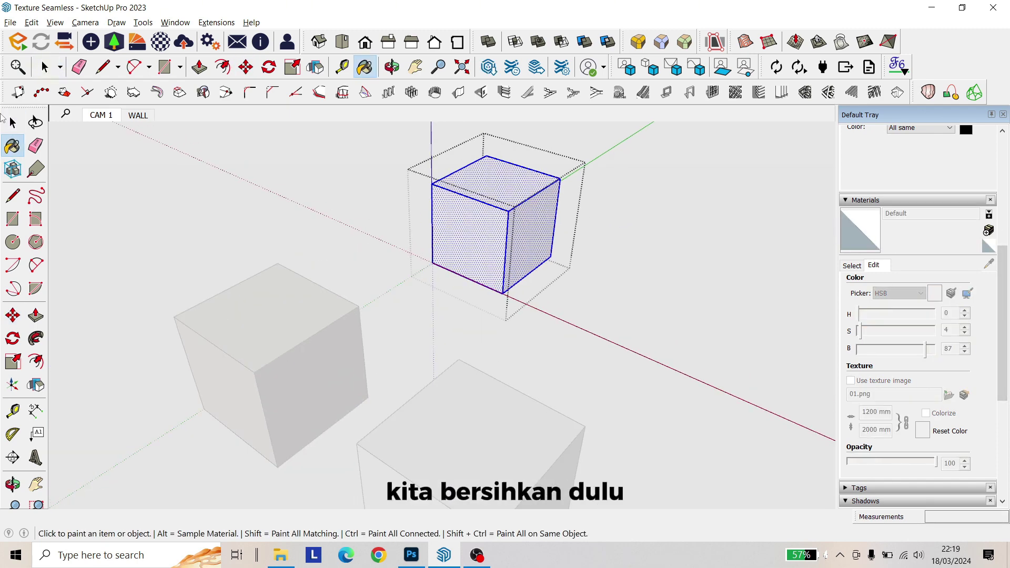
- Import 02.png as a texture and place it on the cube's front face, starting from its lower corner at the axes origin
click(13, 122)
scroll(478, 169, up, 2)
click(489, 173)
click(10, 23)
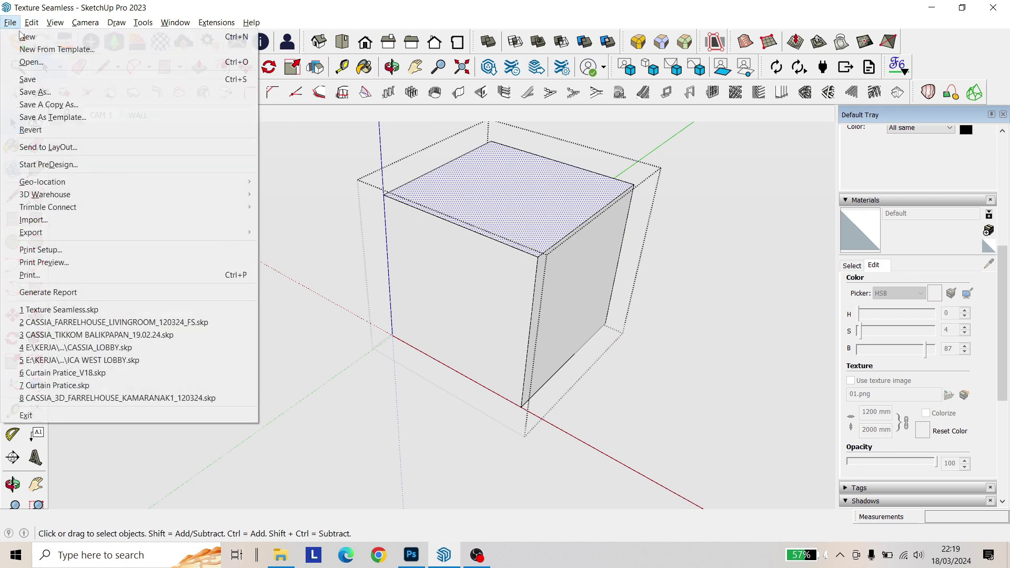
click(82, 221)
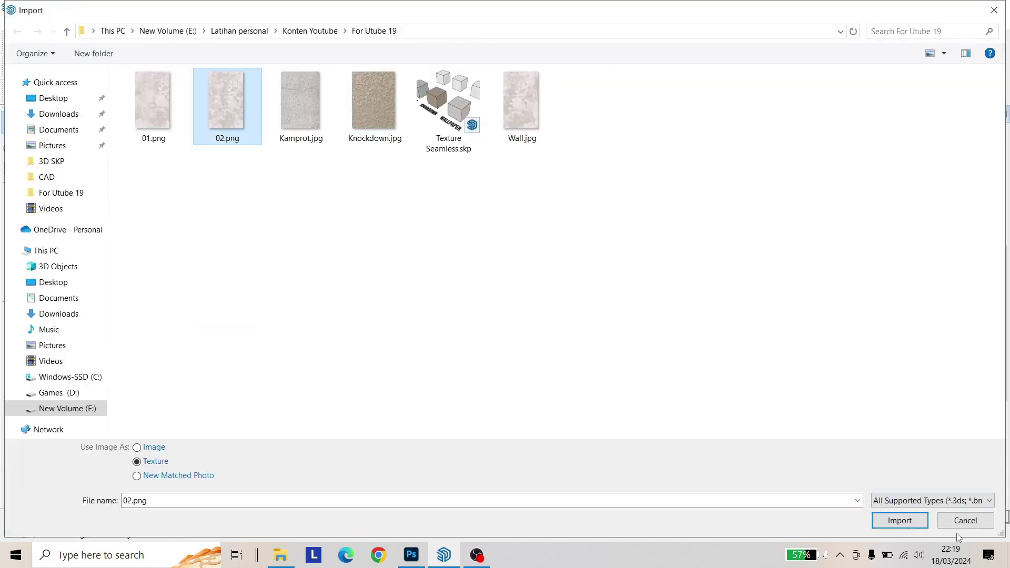
click(900, 521)
click(392, 336)
click(476, 294)
- Paint all faces of the cube with material 02 and leave the cube's editing mode
click(477, 287)
scroll(477, 279, up, 3)
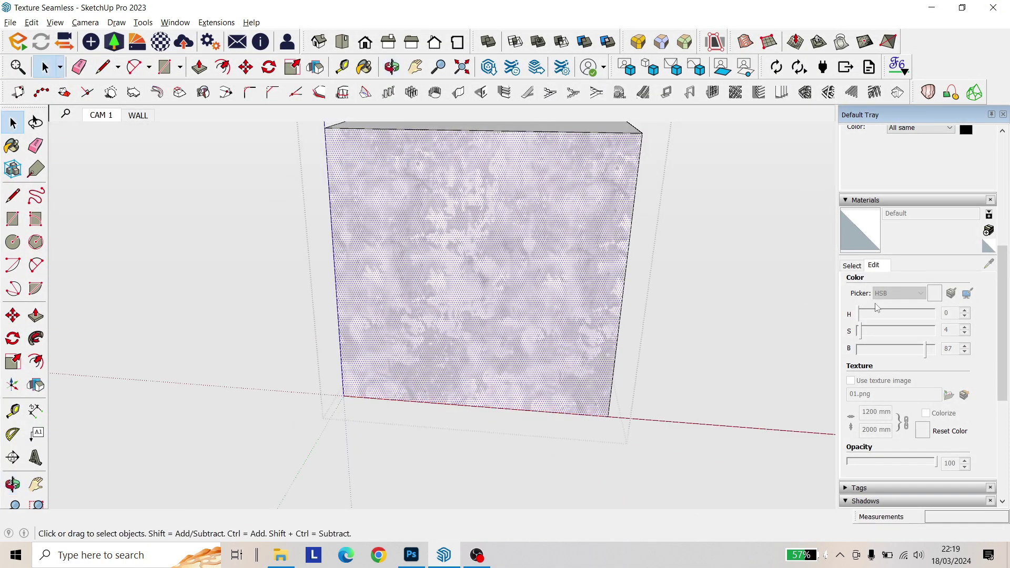
key(b)
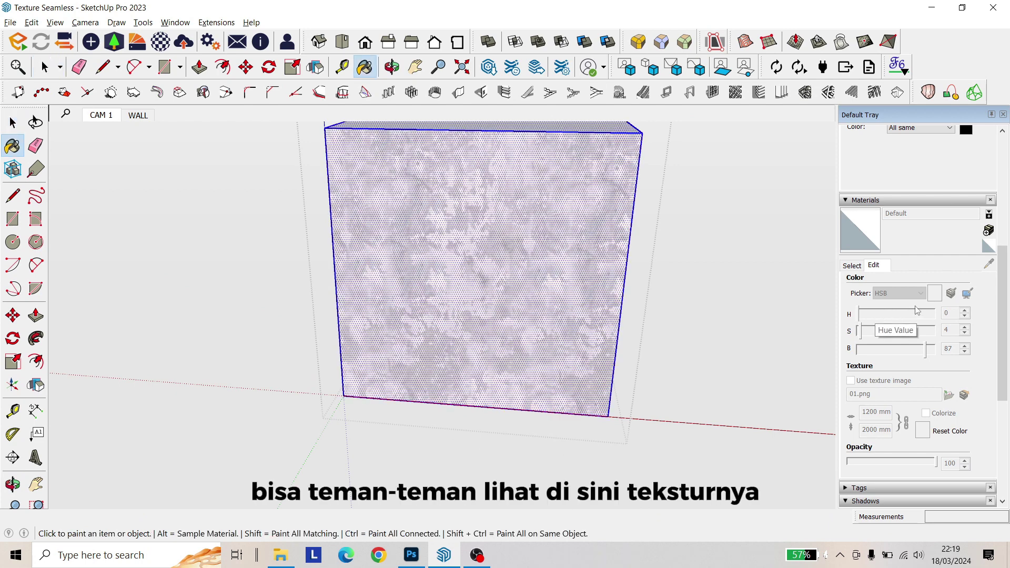
click(851, 266)
click(891, 307)
mouse_move(526, 273)
mouse_down()
mouse_move(428, 277)
mouse_move(452, 384)
mouse_move(205, 311)
mouse_move(801, 250)
mouse_up()
key(space)
click(206, 311)
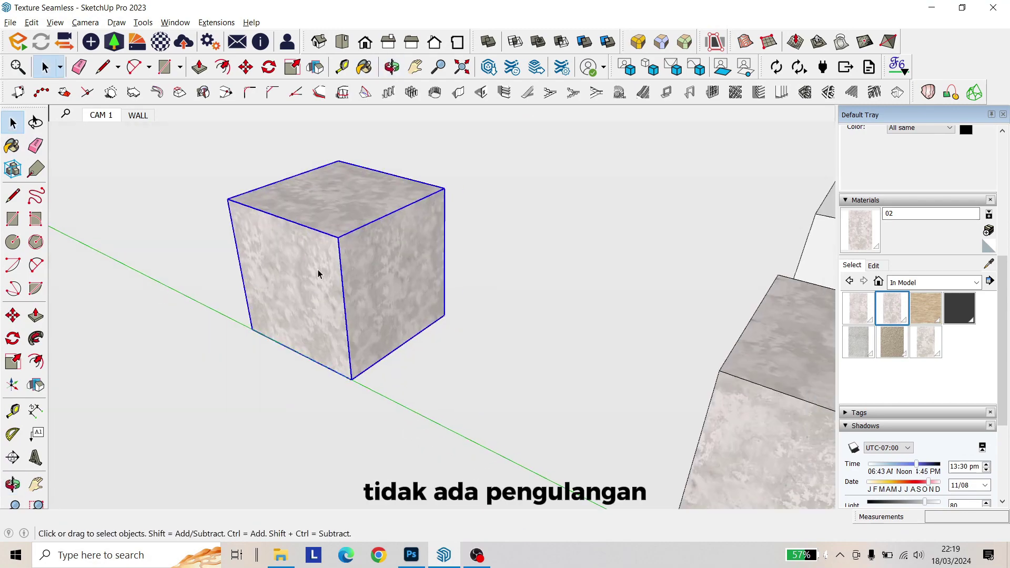
- Move the cube with material 02 flush against the cube with material 01 and compare their top faces up close
scroll(350, 266, down, 3)
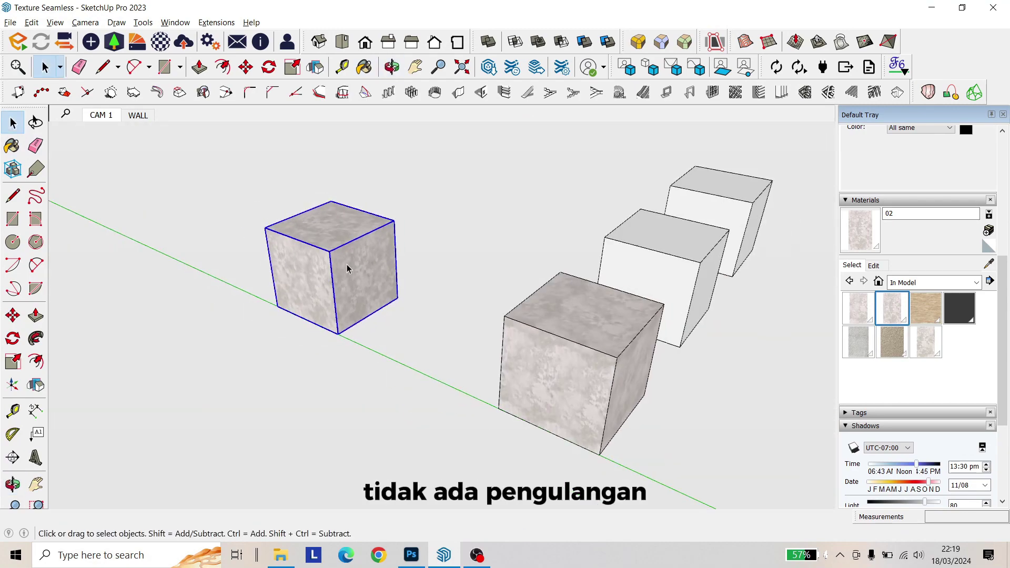
key(m)
click(375, 226)
click(562, 266)
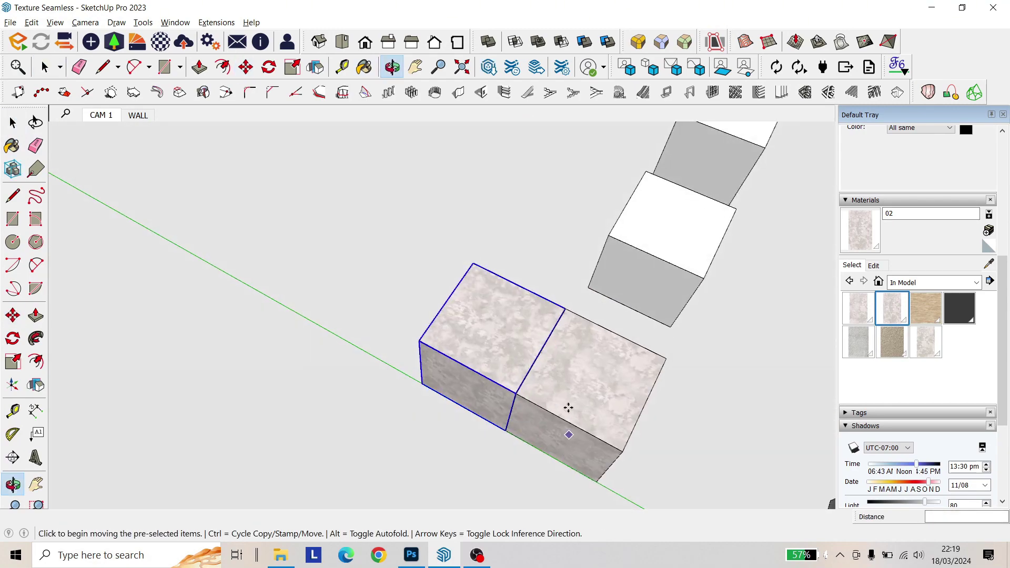
scroll(568, 409, up, 5)
drag(556, 347, 422, 268)
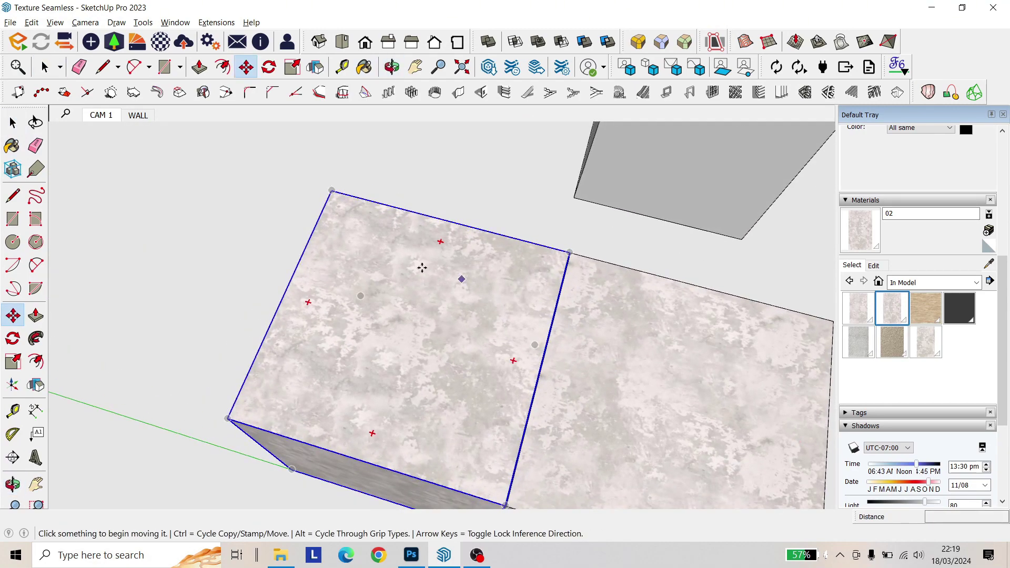
- Move the cube with material 02 flush against the original wallpaper cube and compare the two textures across their shared edge
click(333, 191)
scroll(349, 219, down, 4)
scroll(526, 294, up, 5)
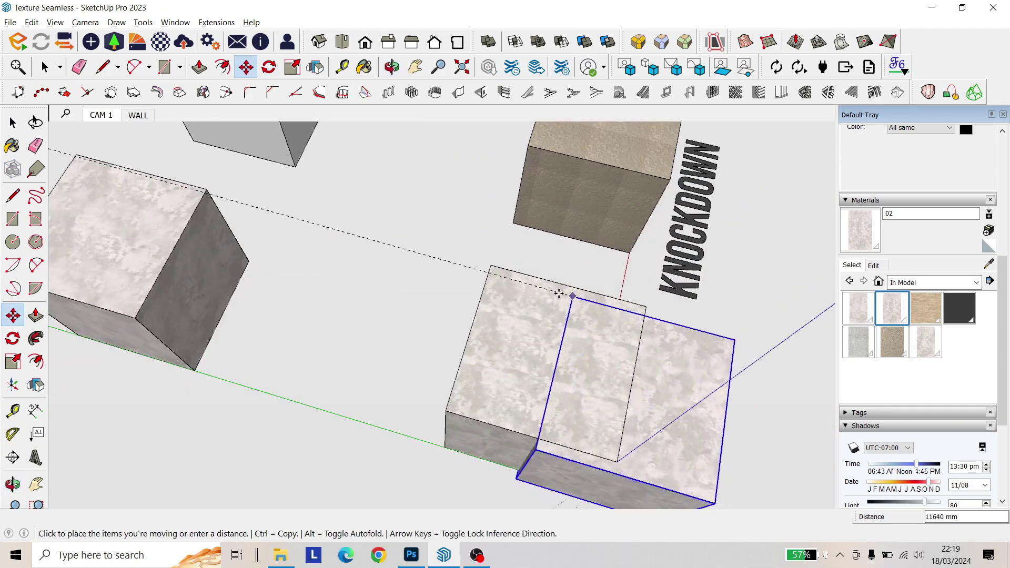
click(338, 225)
click(455, 245)
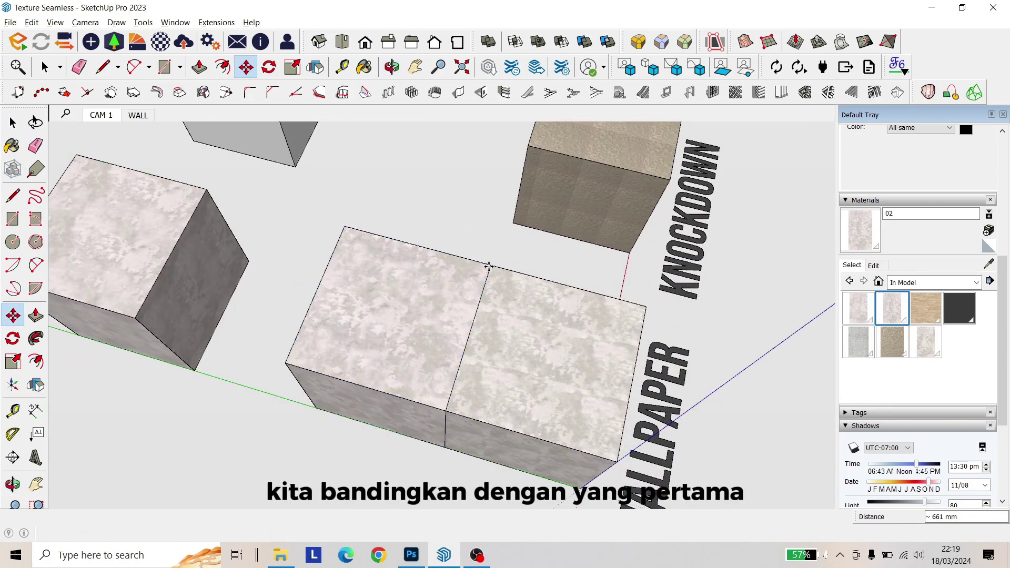
click(484, 265)
scroll(547, 316, up, 6)
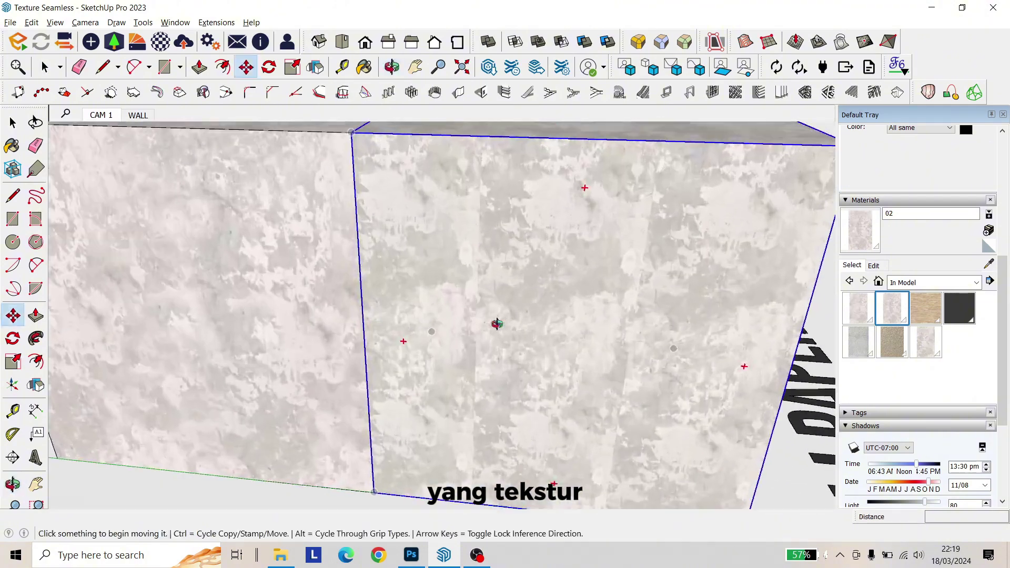
drag(496, 324, 417, 354)
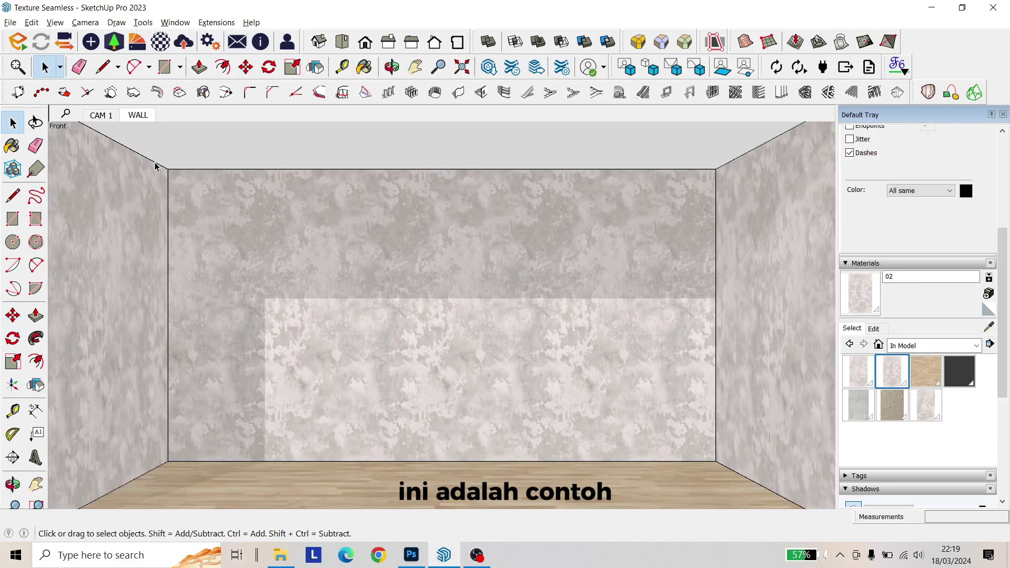